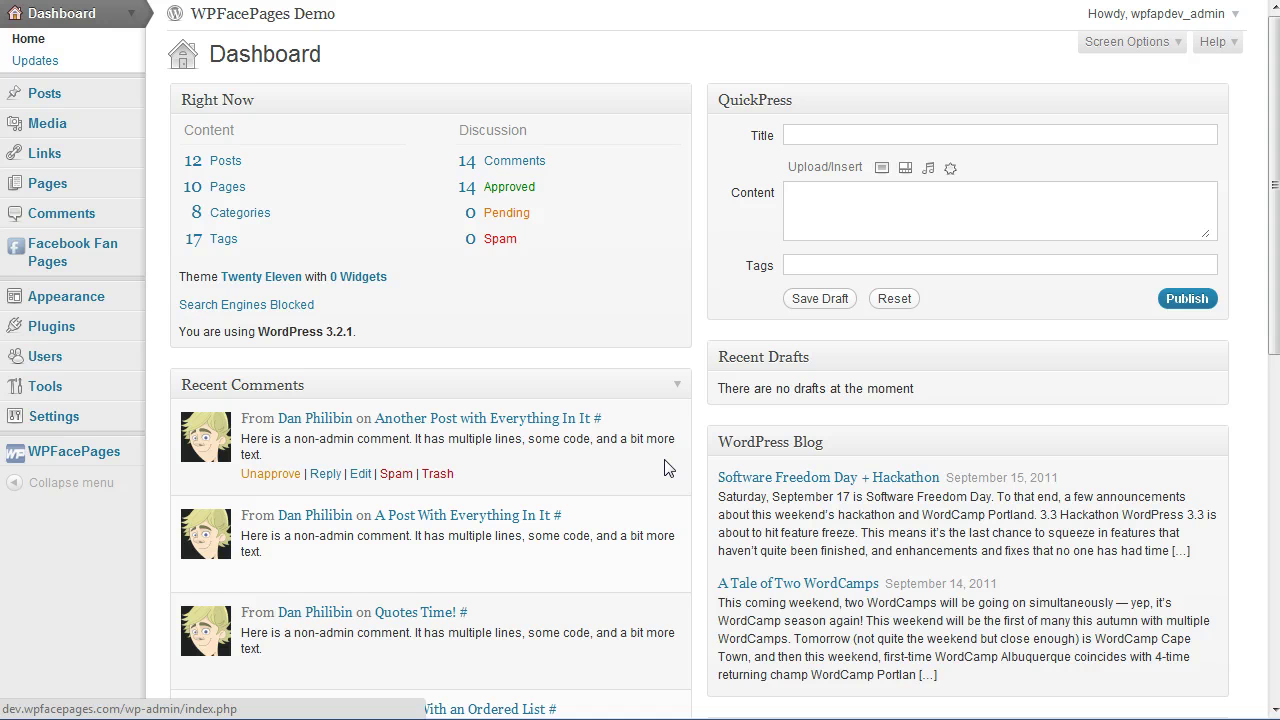
Step: Go to the WPFacePages Facebook Settings page and visit its empty Application ID, API key and Secret key fields
{"action": "left_click", "coordinate": [133, 453]}
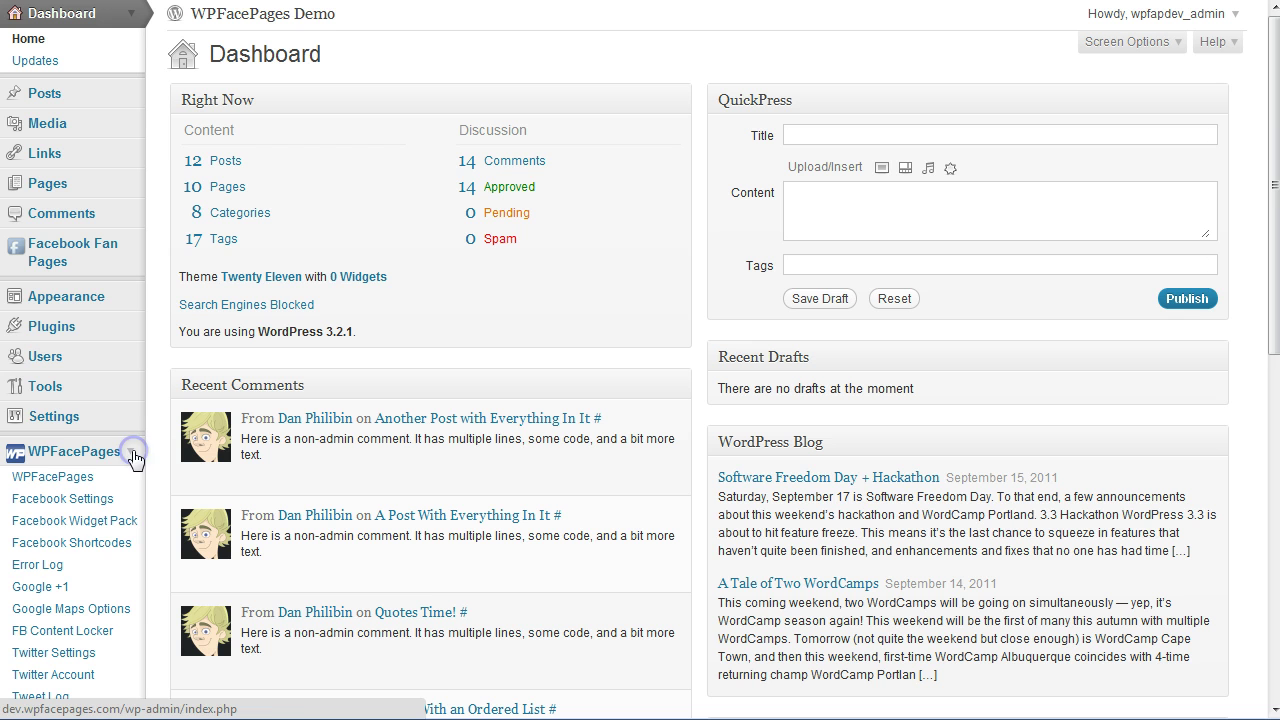
{"action": "left_click", "coordinate": [76, 507]}
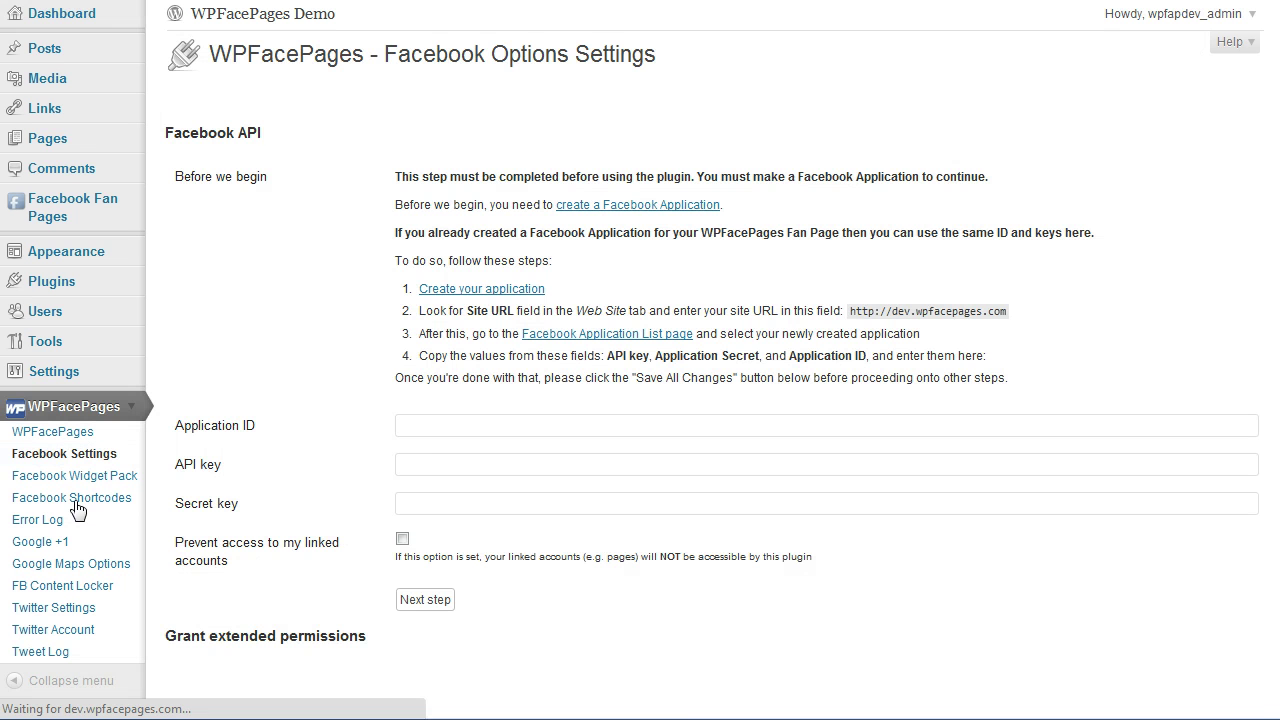
{"action": "left_click", "coordinate": [300, 512]}
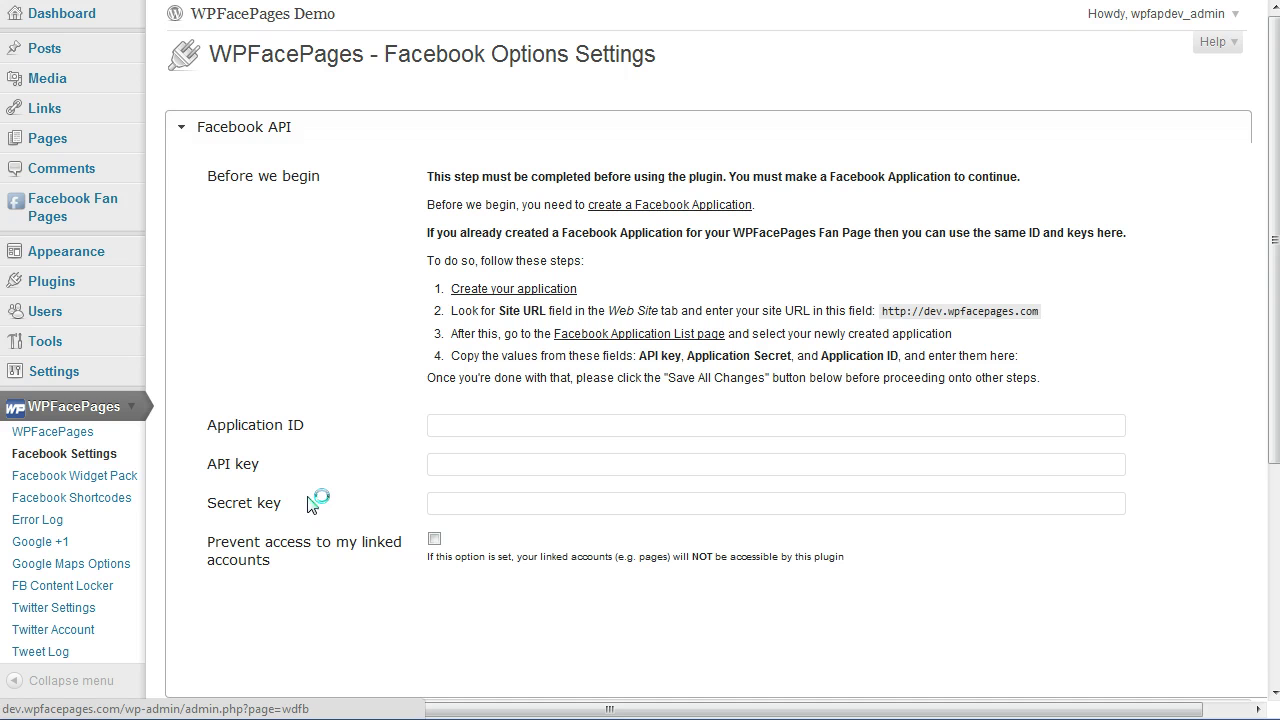
{"action": "left_click", "coordinate": [459, 423]}
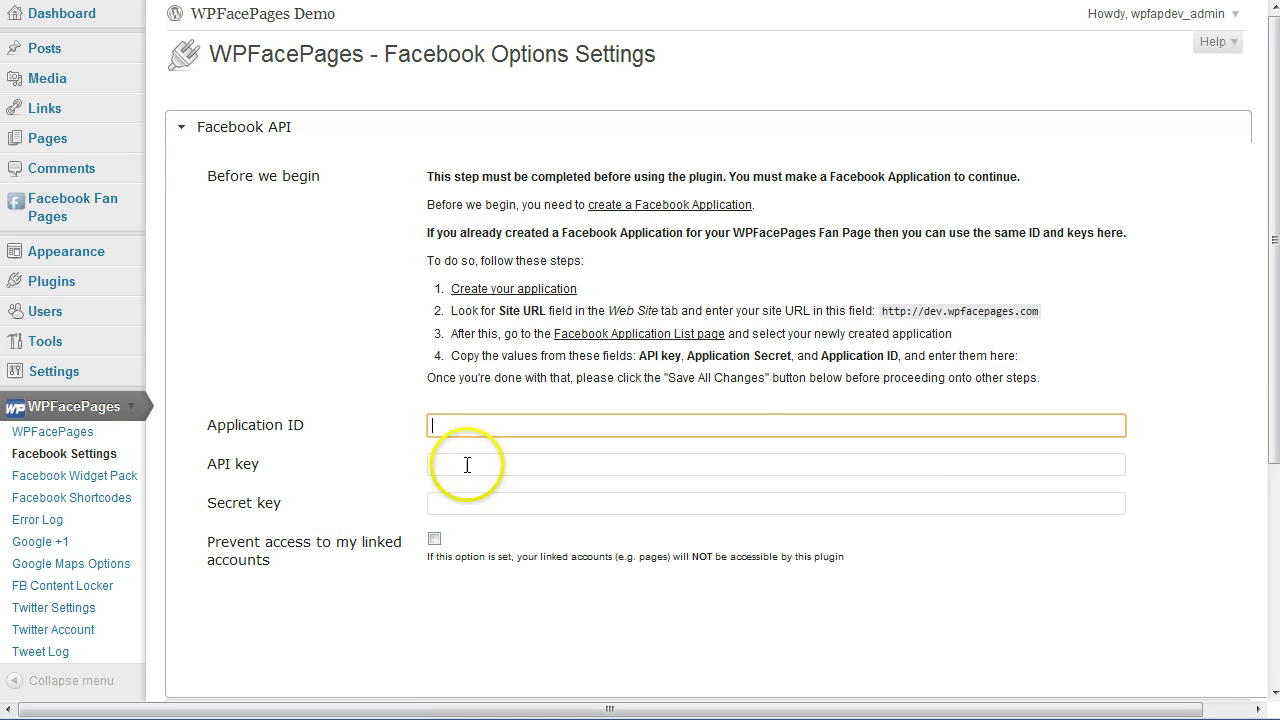
{"action": "left_click", "coordinate": [466, 463]}
{"action": "left_click", "coordinate": [456, 501]}
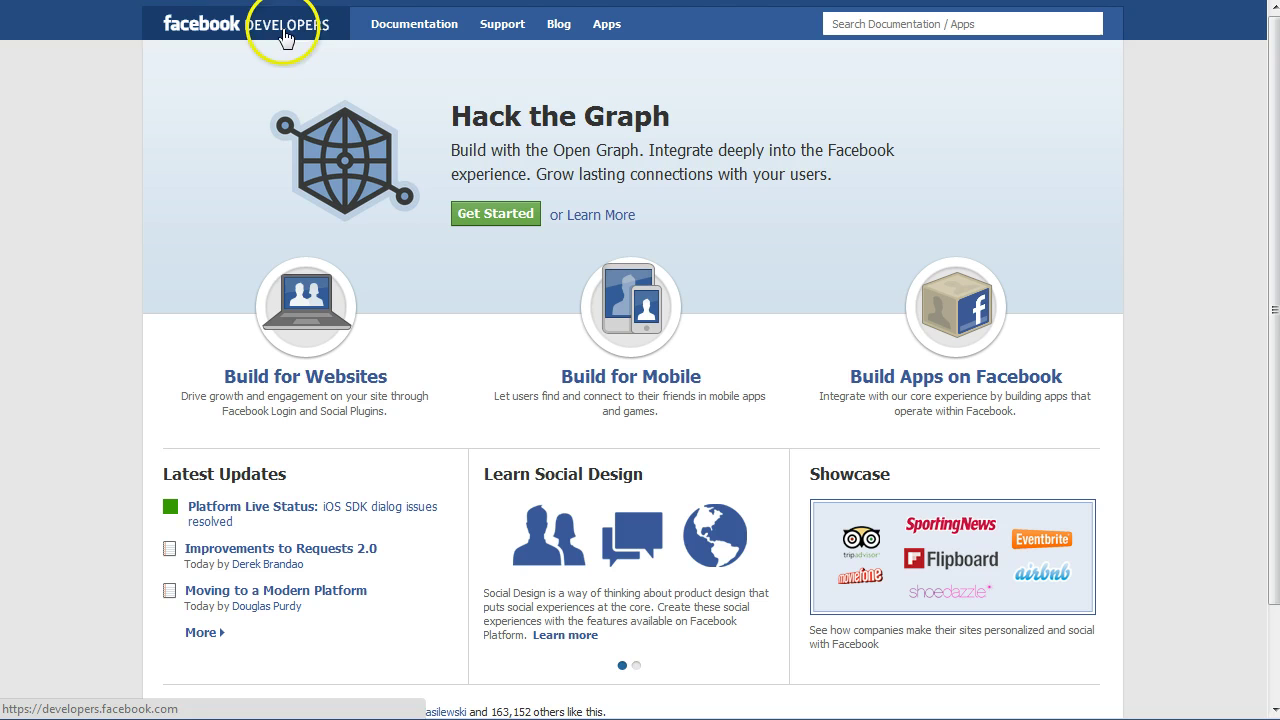
Step: Copy the App ID from the WPFPages Demo app's basic settings in Facebook Developers
{"action": "left_click", "coordinate": [608, 26]}
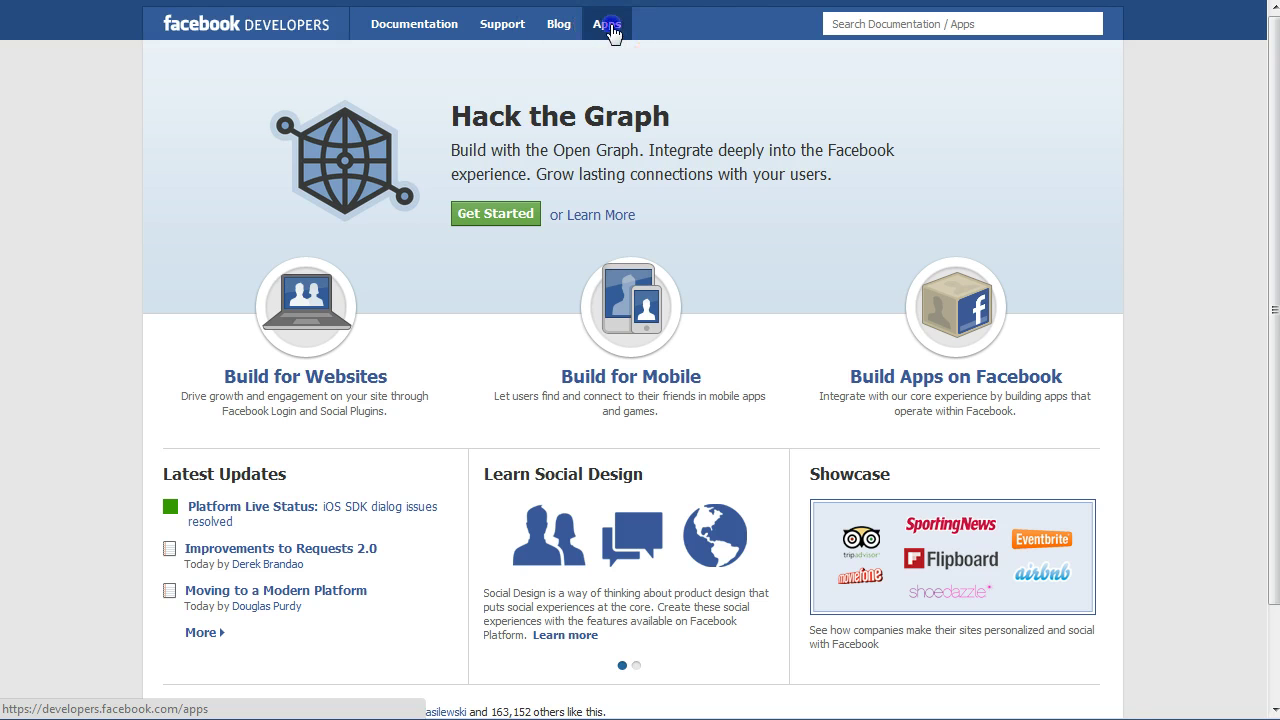
{"action": "left_click", "coordinate": [280, 138]}
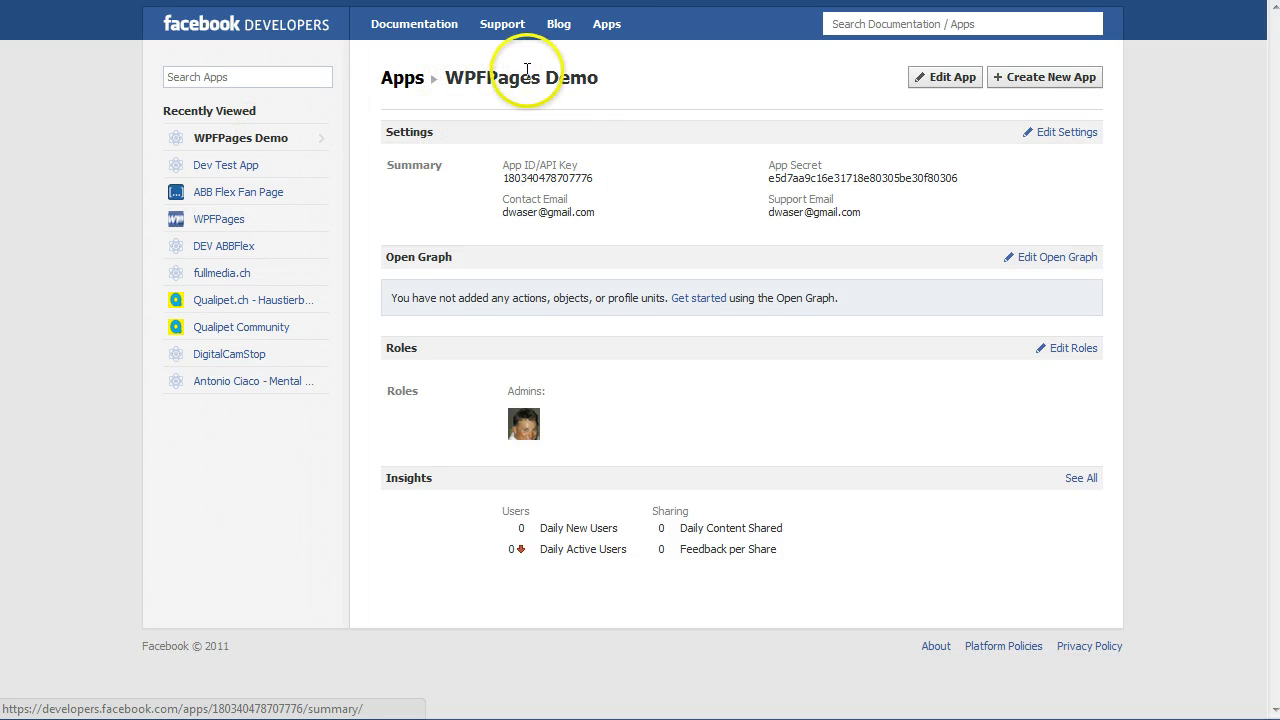
{"action": "left_click", "coordinate": [1067, 136]}
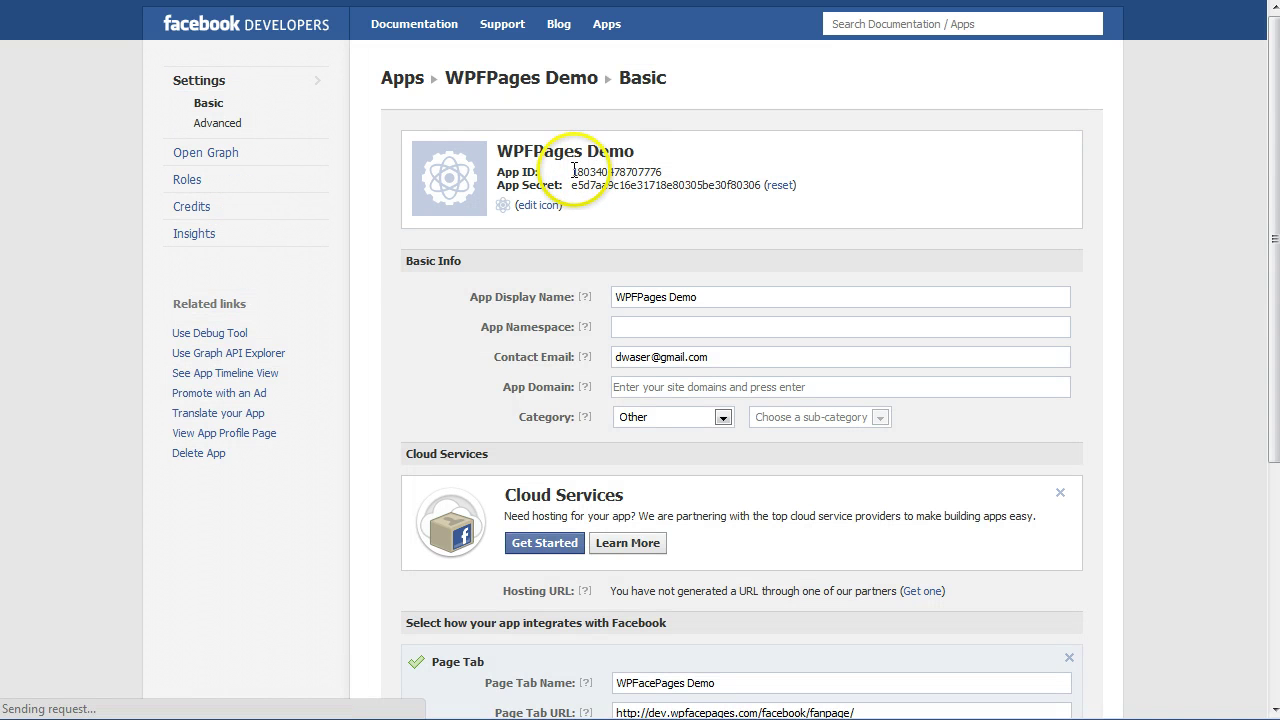
{"action": "left_click_drag", "start_coordinate": [575, 170], "coordinate": [661, 172]}
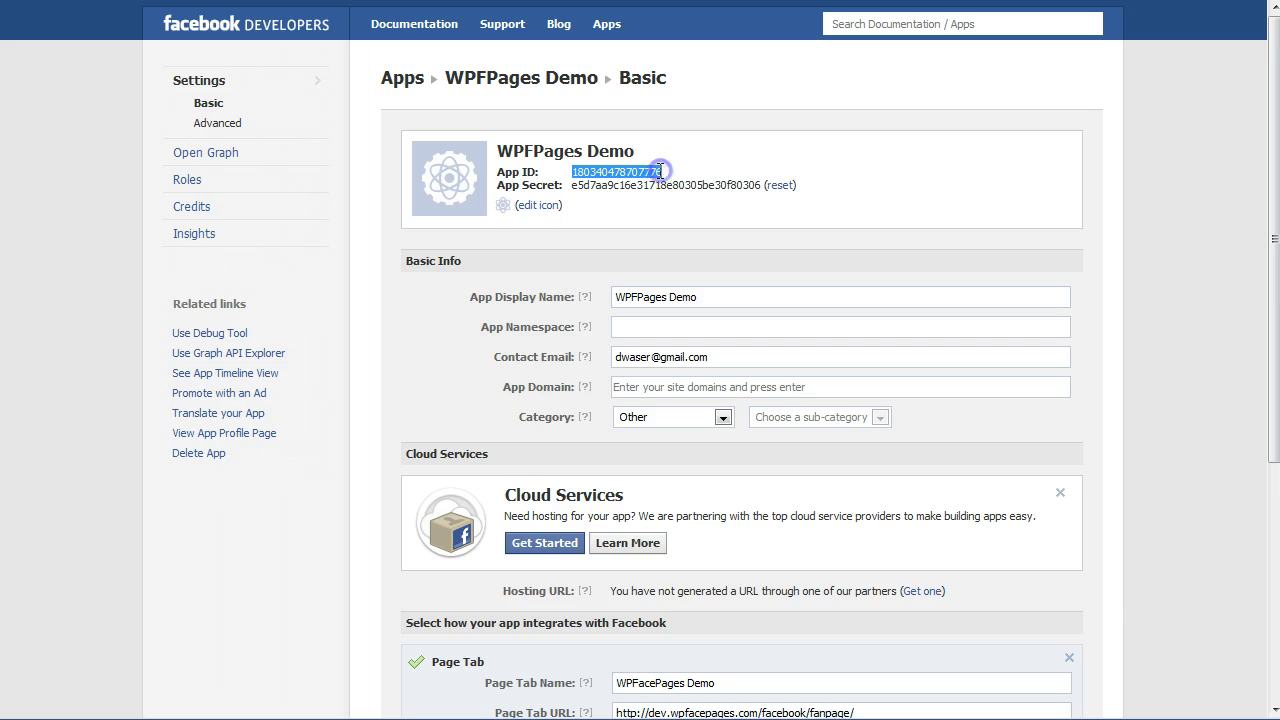
{"action": "key", "text": "ctrl+c"}
Step: Paste the App ID into WordPress's Application ID and API key fields, then select the App Secret
{"action": "key", "text": "alt+Tab"}
{"action": "left_click", "coordinate": [466, 424]}
{"action": "key", "text": "ctrl+v"}
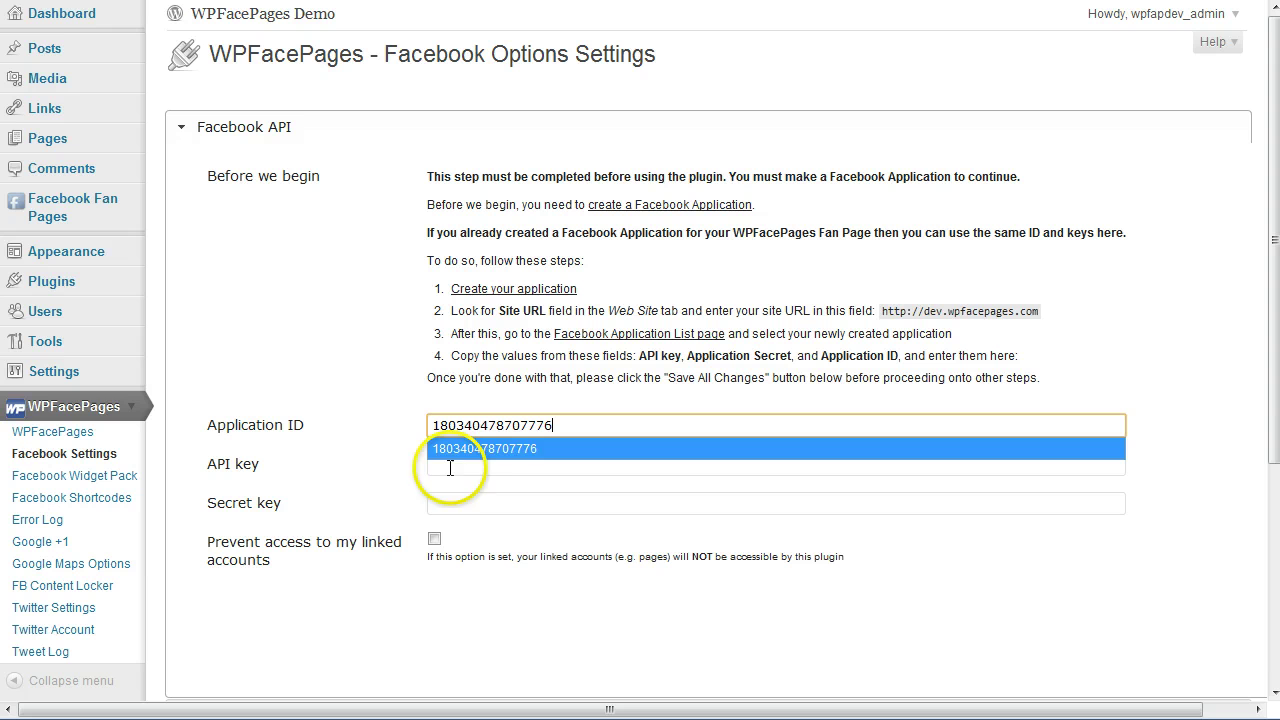
{"action": "left_click", "coordinate": [446, 464]}
{"action": "key", "text": "ctrl+v"}
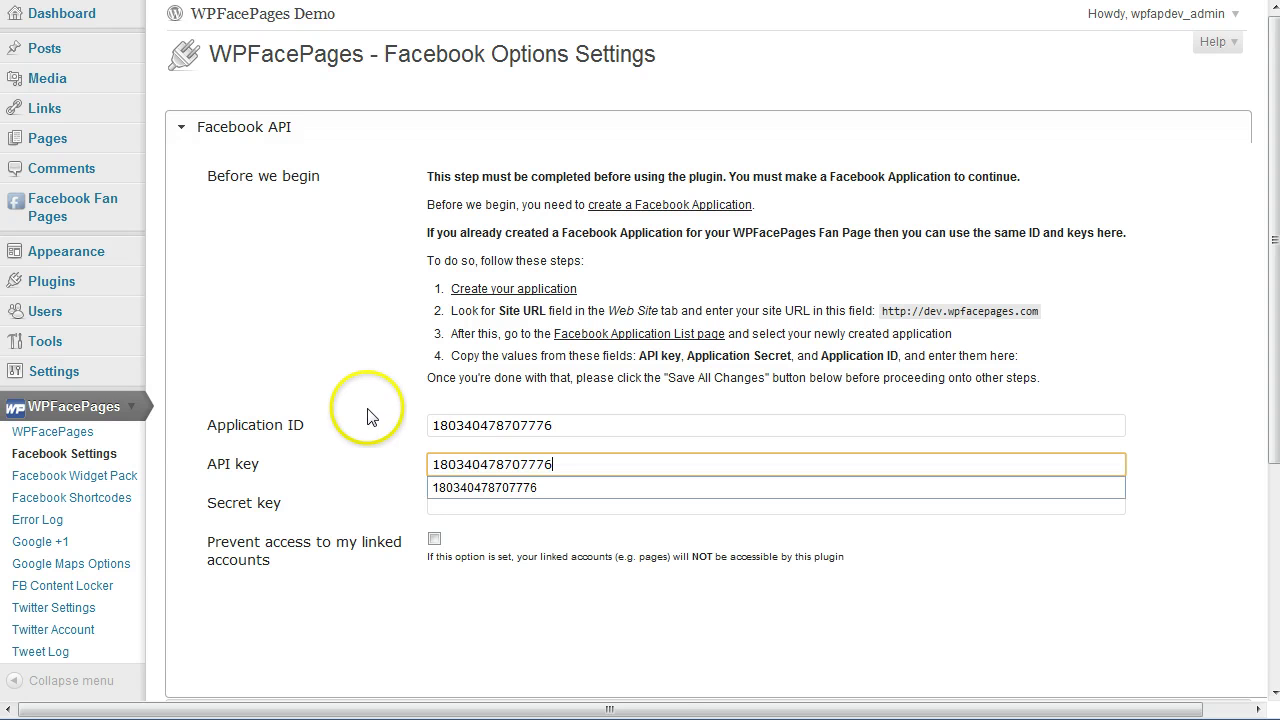
{"action": "key", "text": "alt+Tab"}
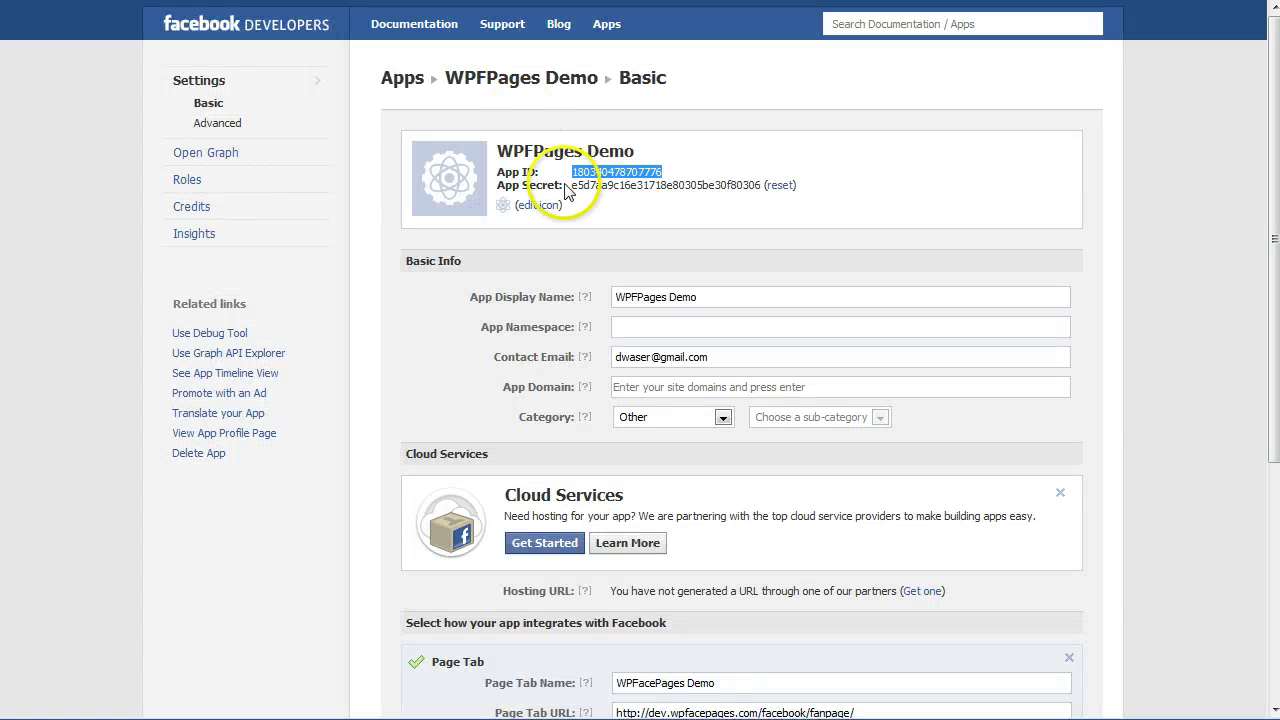
{"action": "left_click_drag", "start_coordinate": [573, 186], "coordinate": [761, 184]}
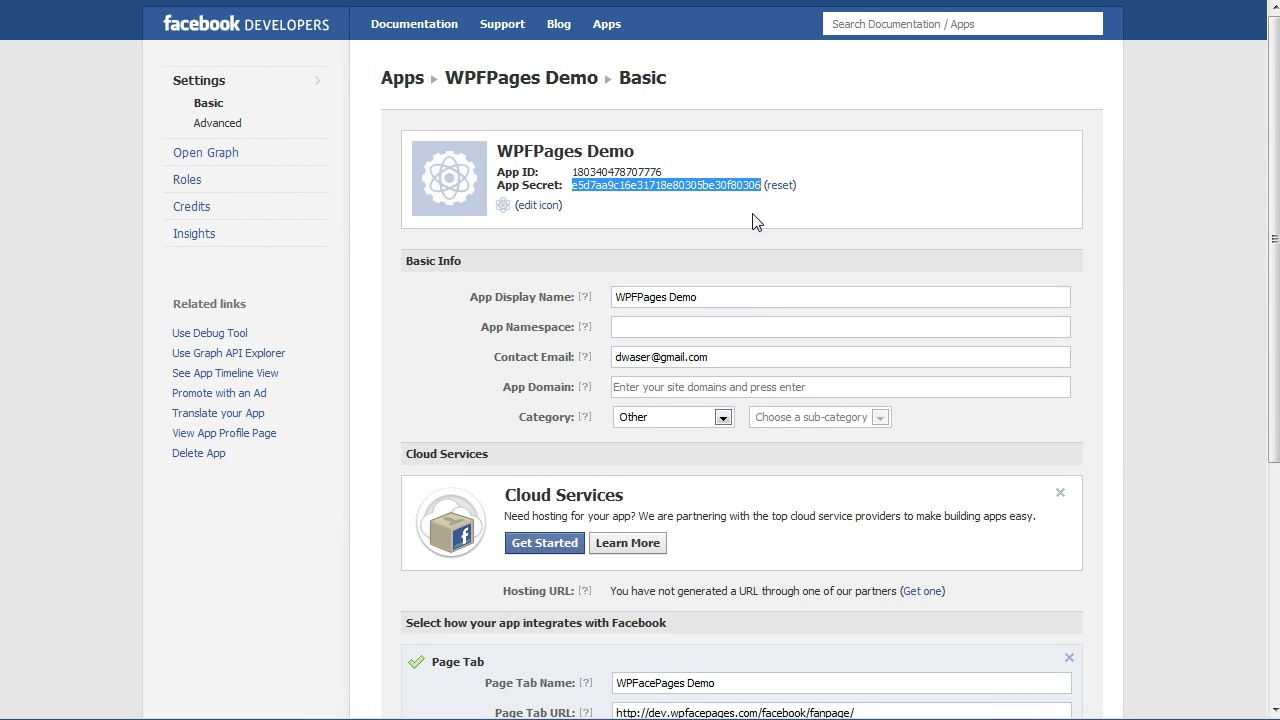
Step: Paste the copied App Secret into the plugin's Secret key field
{"action": "key", "text": "alt+Tab"}
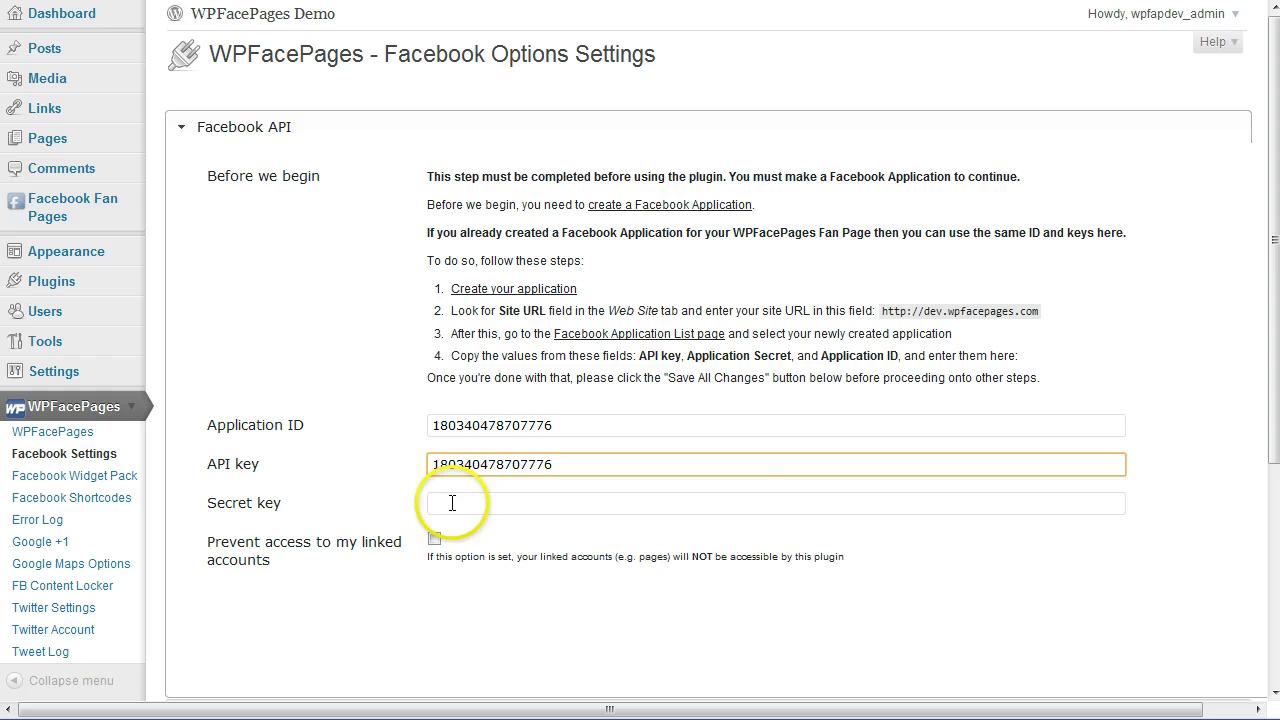
{"action": "left_click", "coordinate": [450, 502]}
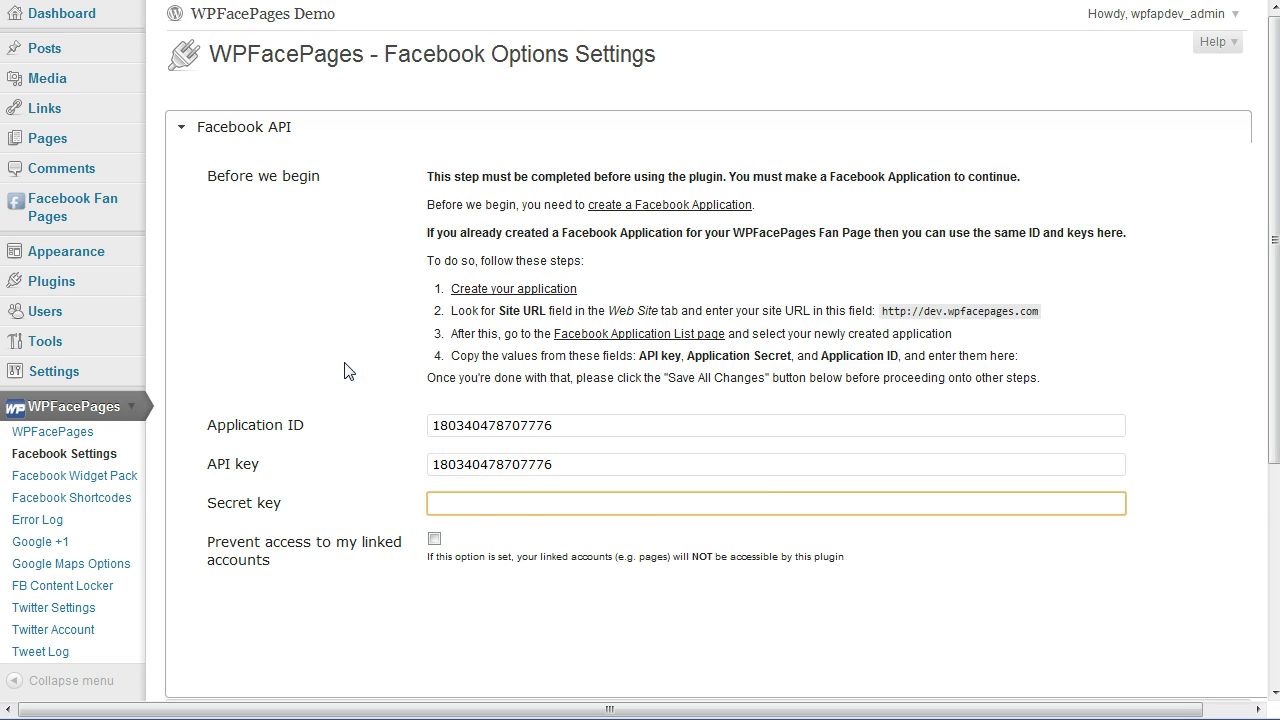
{"action": "key", "text": "ctrl+v"}
{"action": "left_click", "coordinate": [346, 368]}
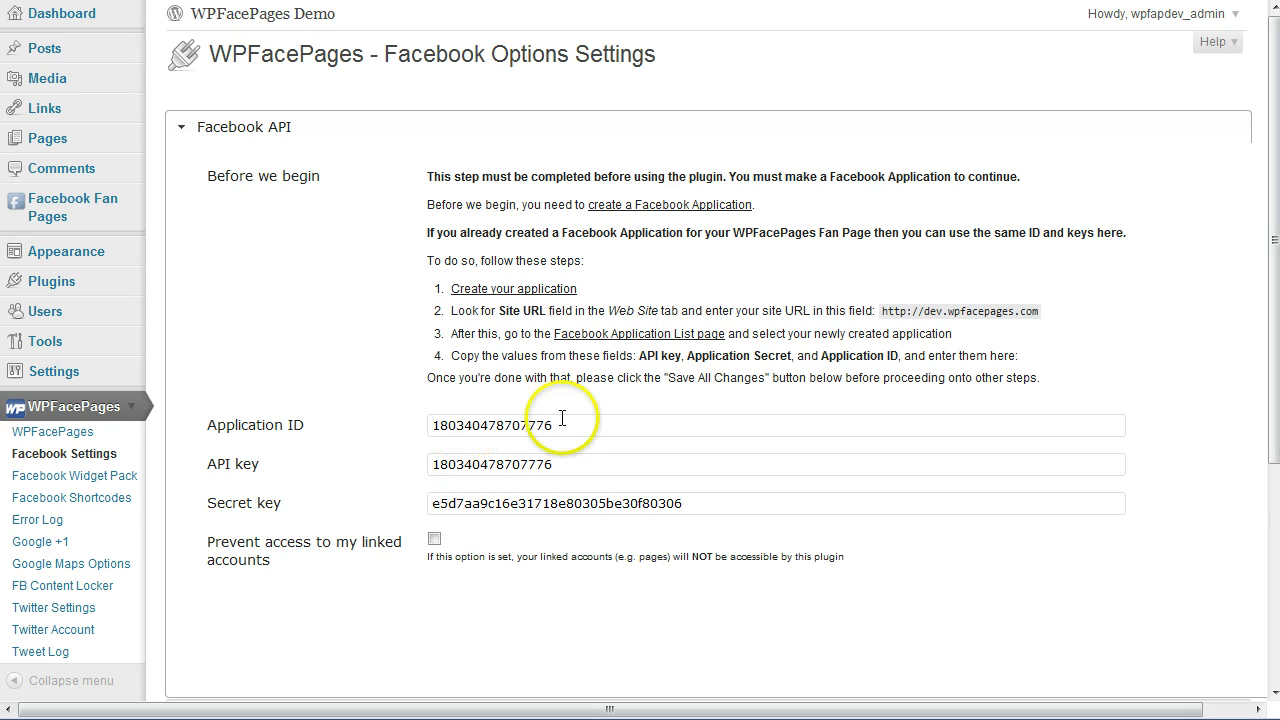
Step: Double-check the Application ID, API key and Secret key values
{"action": "left_click", "coordinate": [570, 418]}
{"action": "left_click", "coordinate": [431, 423]}
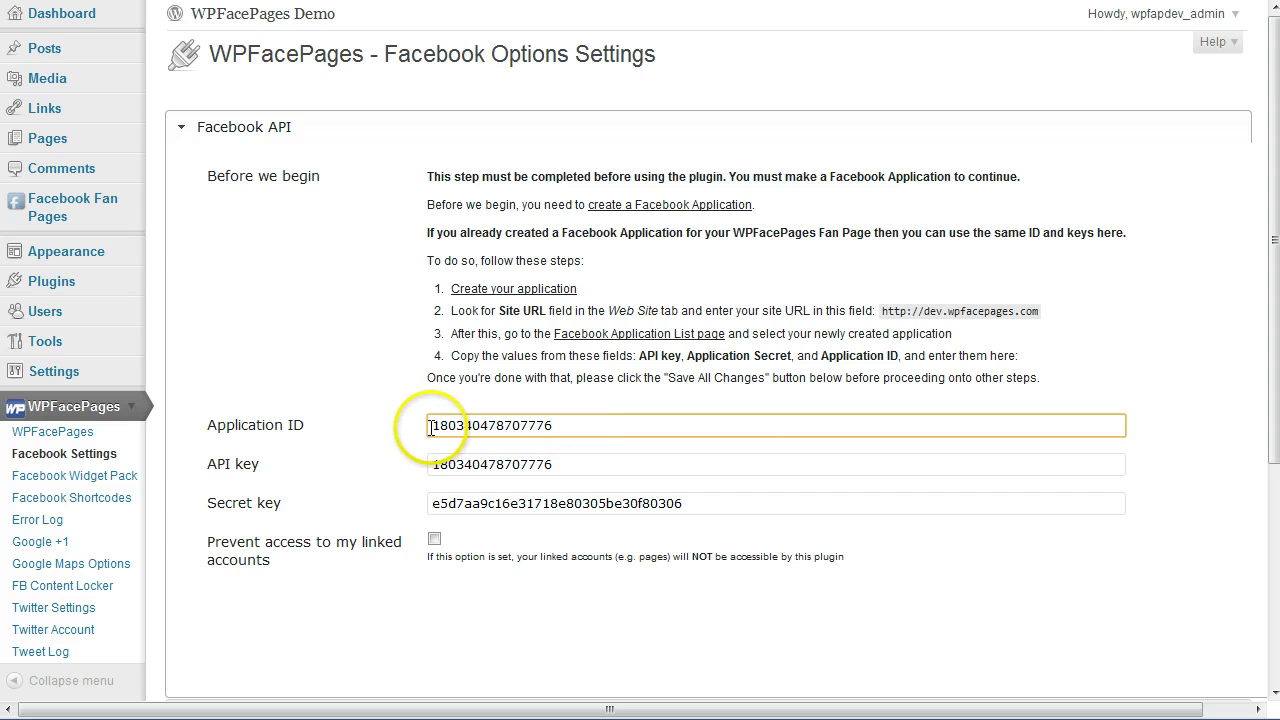
{"action": "left_click", "coordinate": [386, 471]}
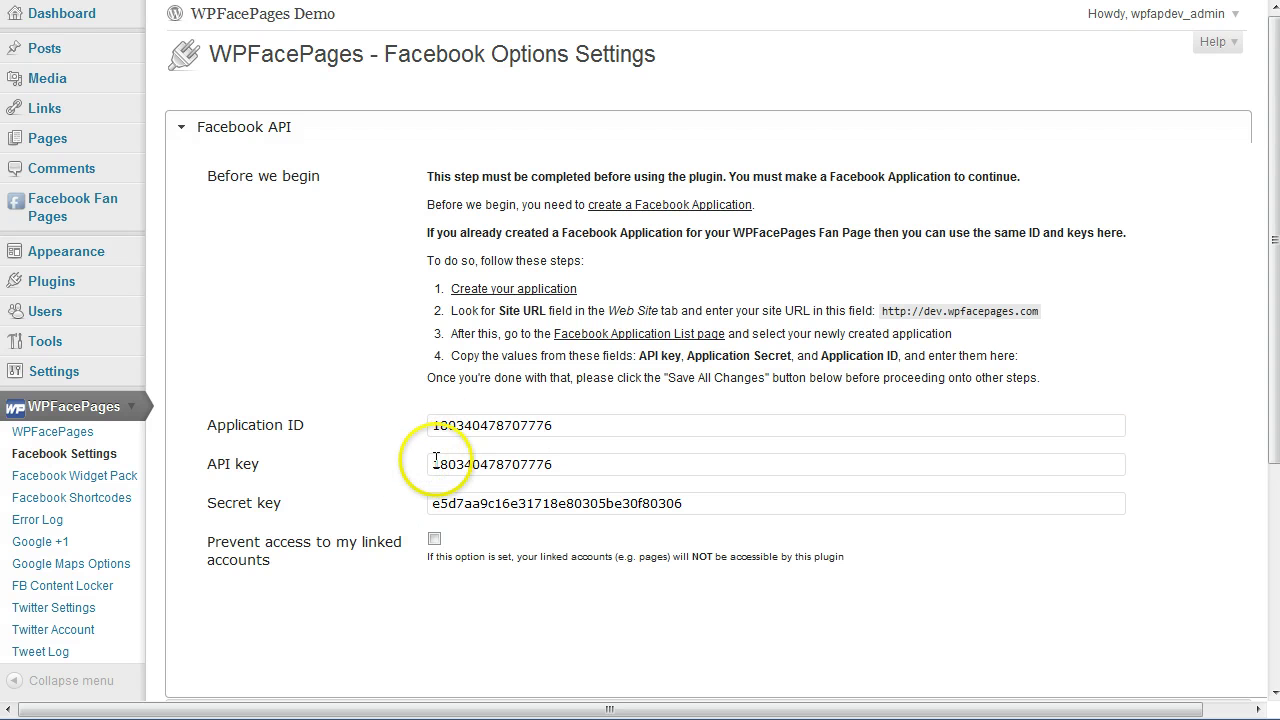
{"action": "left_click", "coordinate": [432, 464]}
{"action": "left_click", "coordinate": [564, 459]}
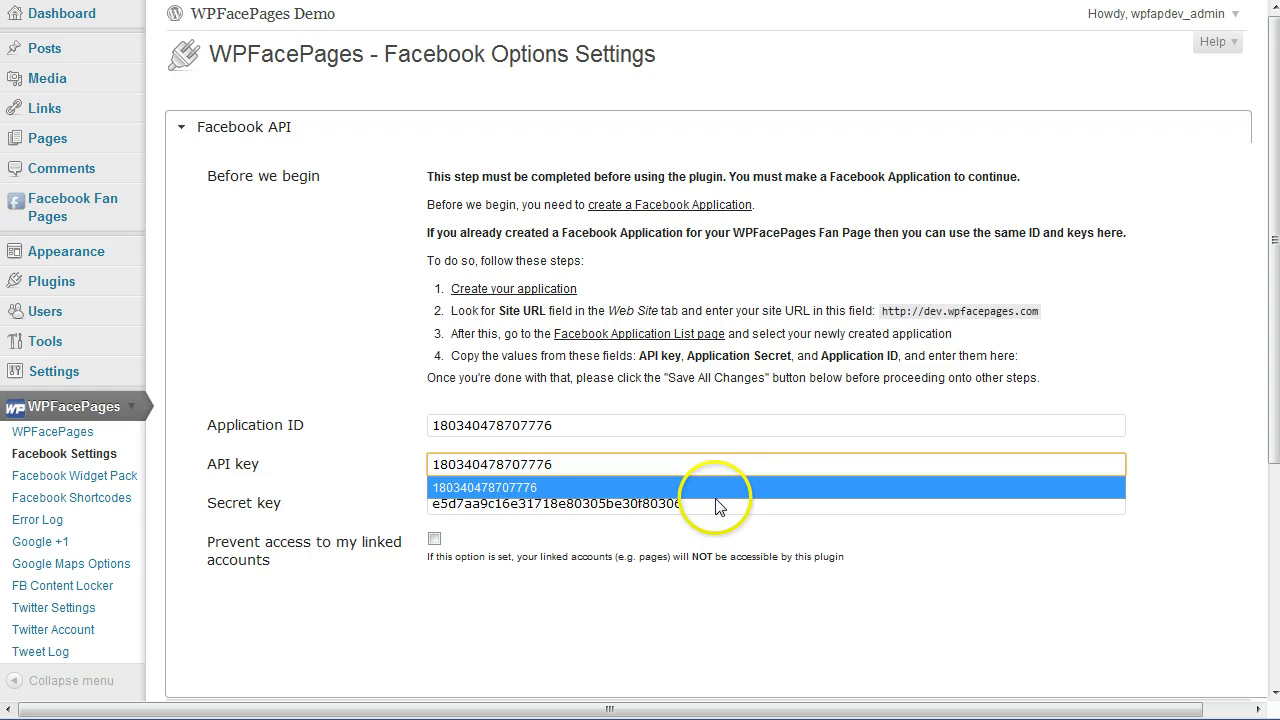
{"action": "left_click", "coordinate": [712, 502]}
{"action": "left_click", "coordinate": [436, 497]}
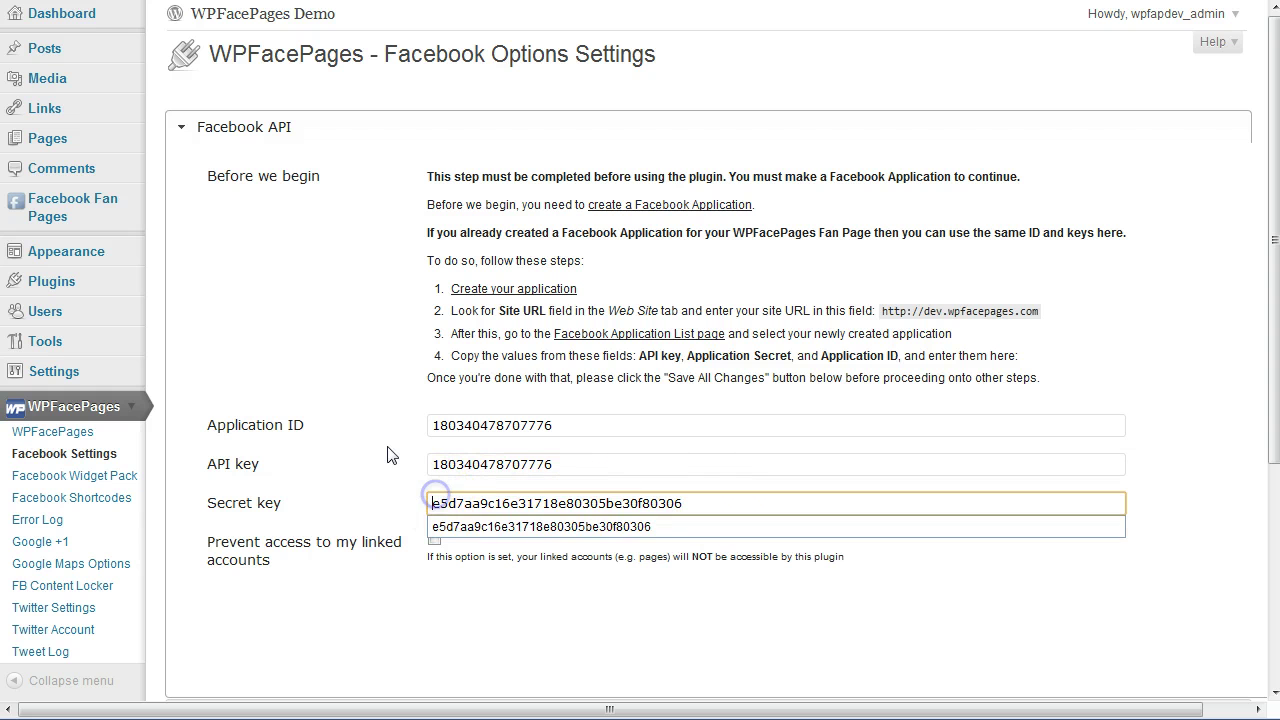
{"action": "left_click", "coordinate": [386, 441]}
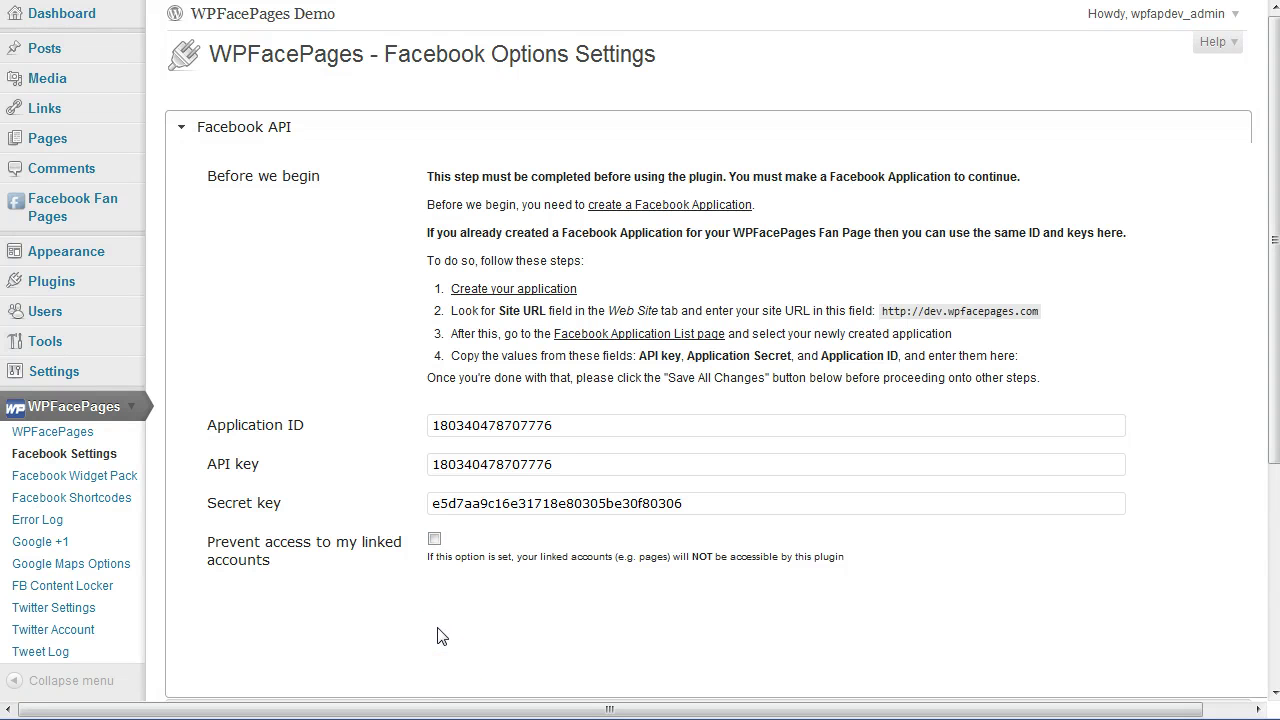
Step: Save the plugin's Facebook API settings with all three keys filled in
{"action": "scroll", "coordinate": [443, 572], "scroll_direction": "down", "scroll_amount": 3}
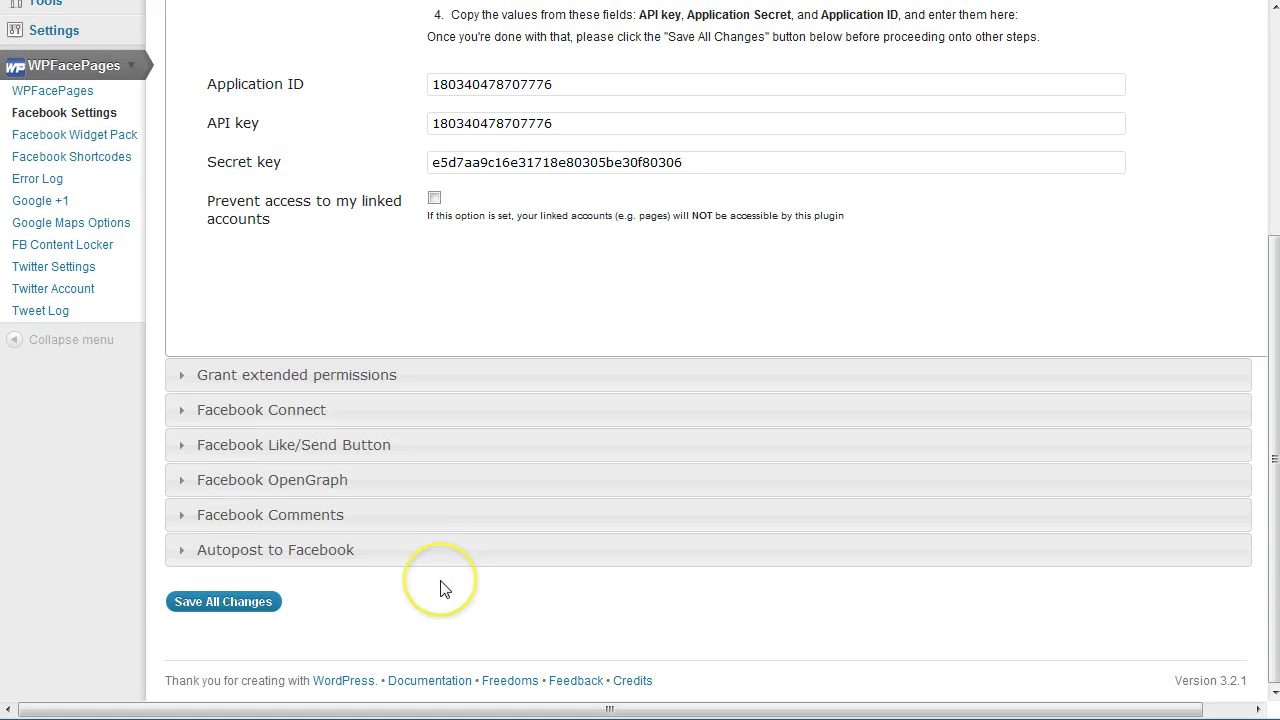
{"action": "left_click", "coordinate": [222, 604]}
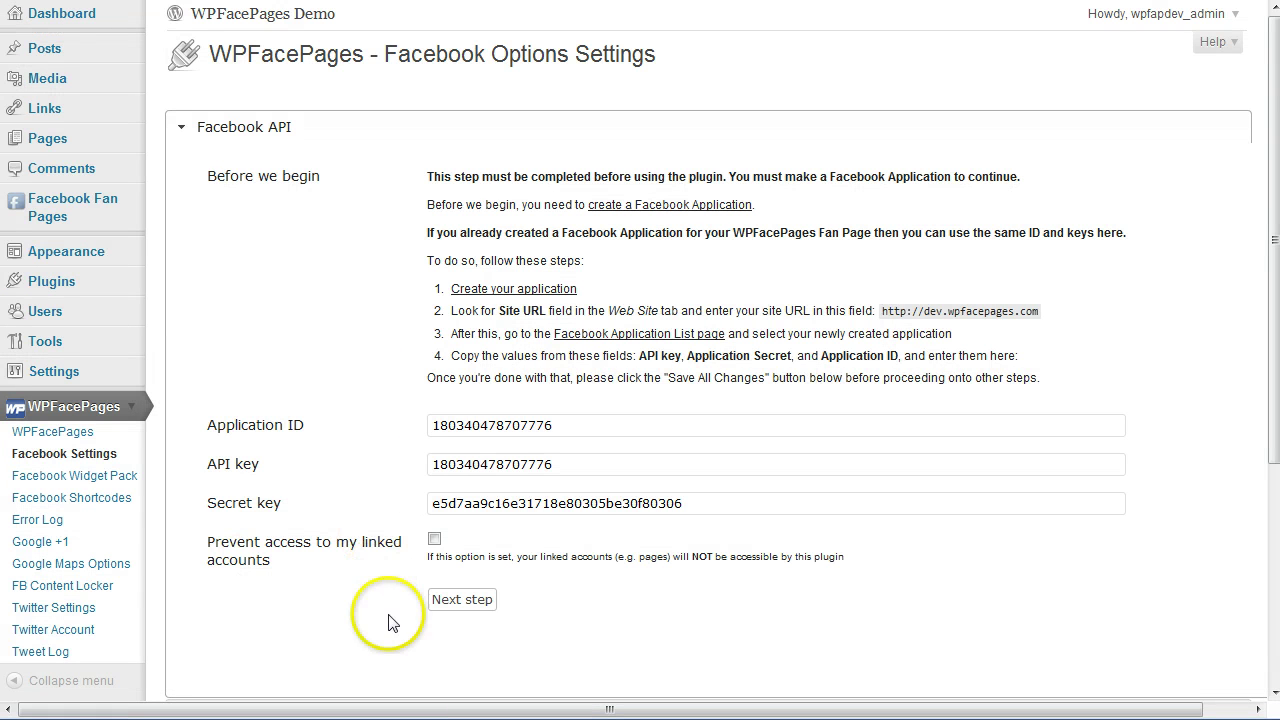
{"action": "left_click", "coordinate": [462, 600]}
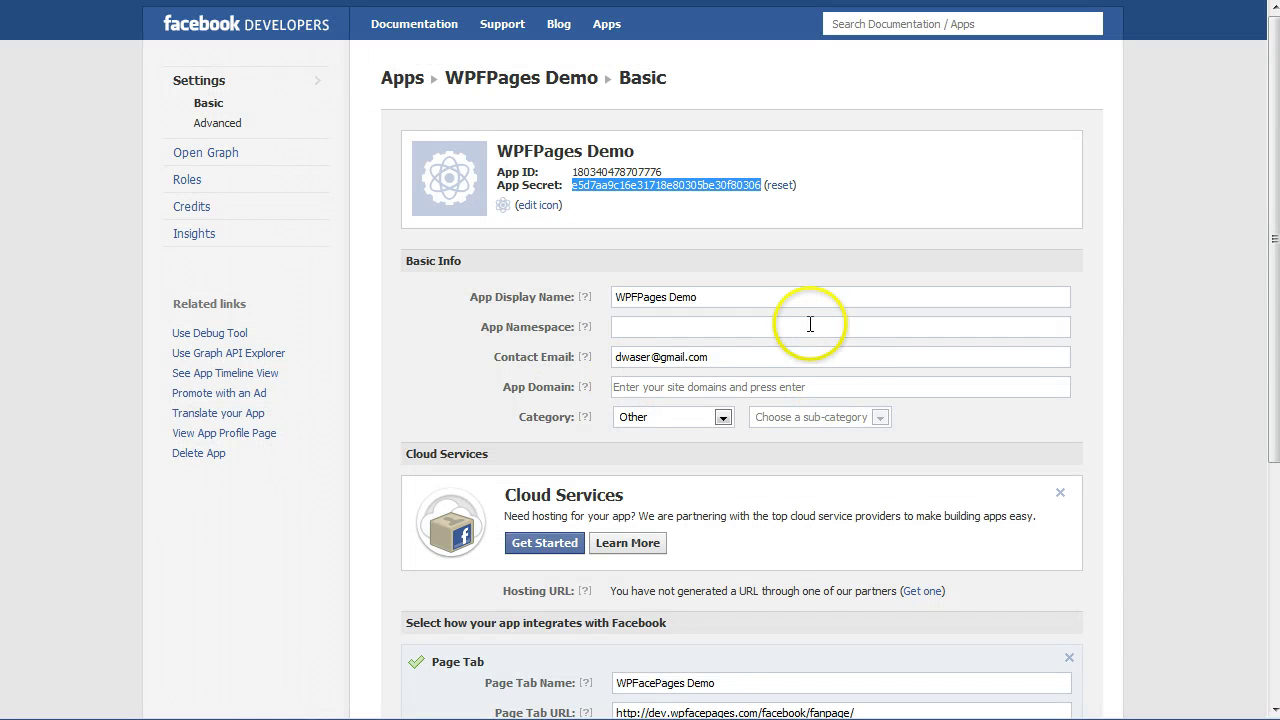
Step: Enable Website integration for the WPFPages Demo app in Facebook Developers
{"action": "left_click", "coordinate": [808, 325]}
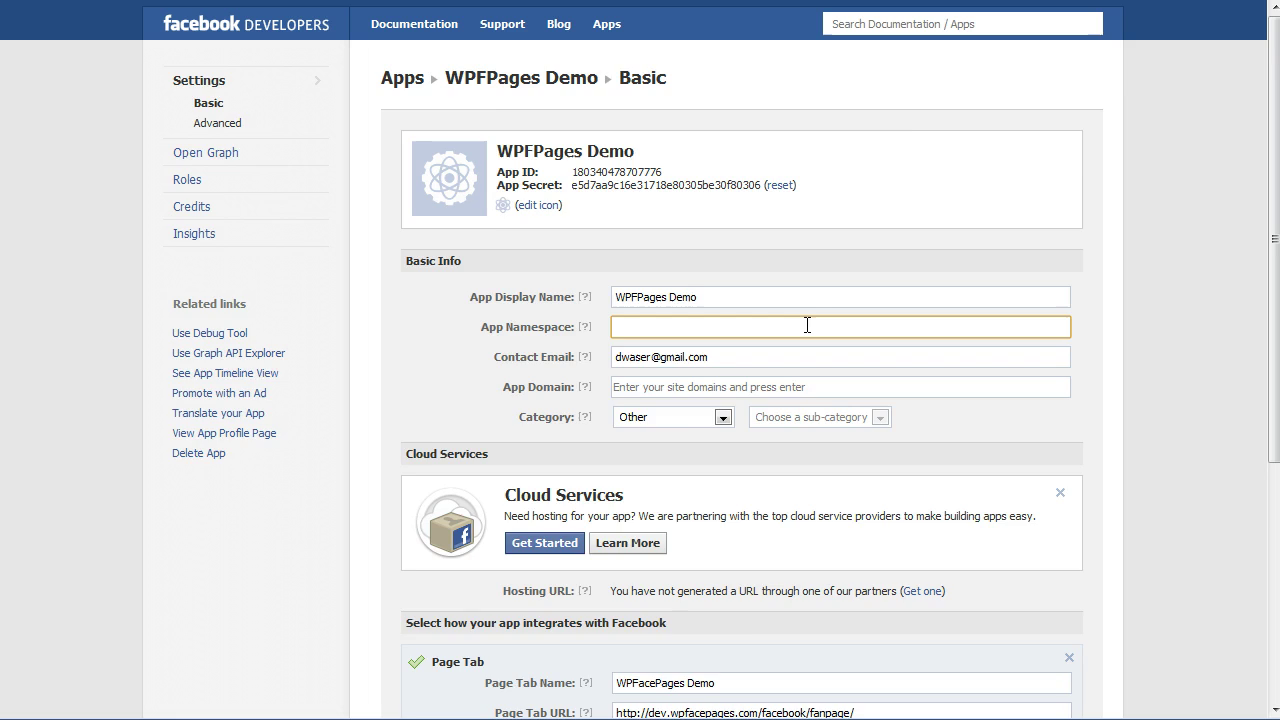
{"action": "scroll", "coordinate": [807, 325], "scroll_direction": "down", "scroll_amount": 3}
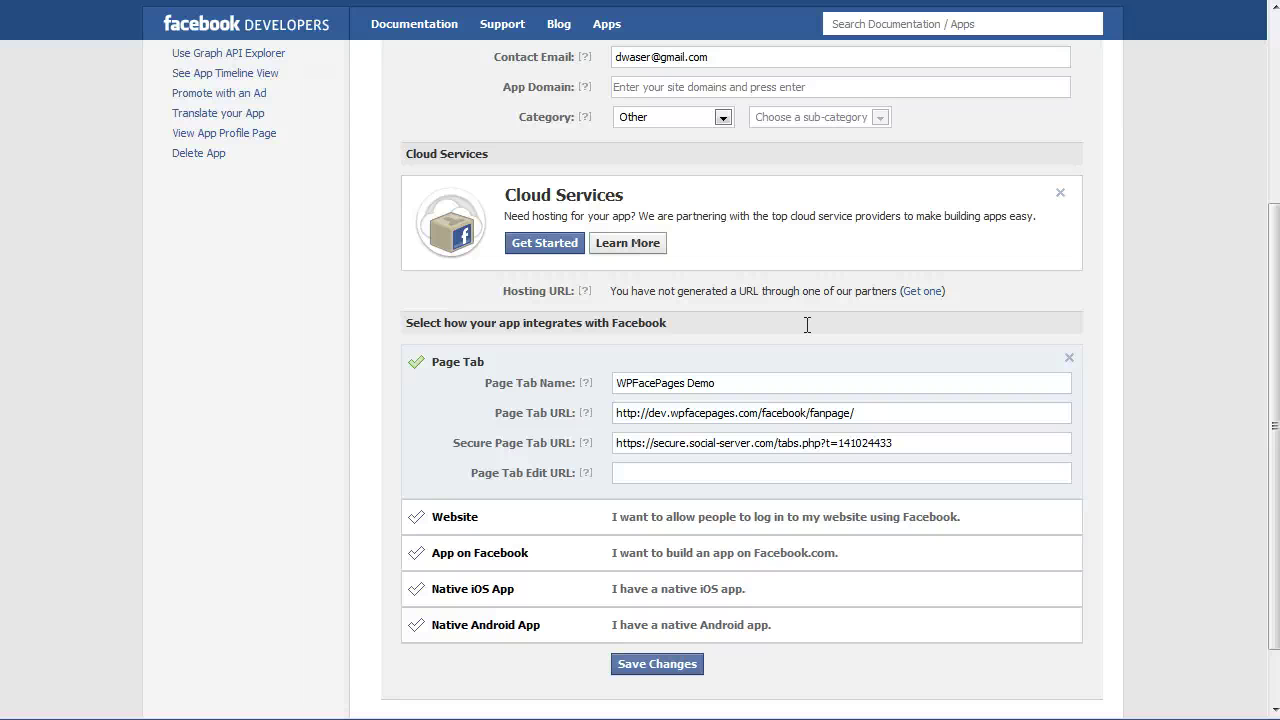
{"action": "left_click", "coordinate": [475, 516]}
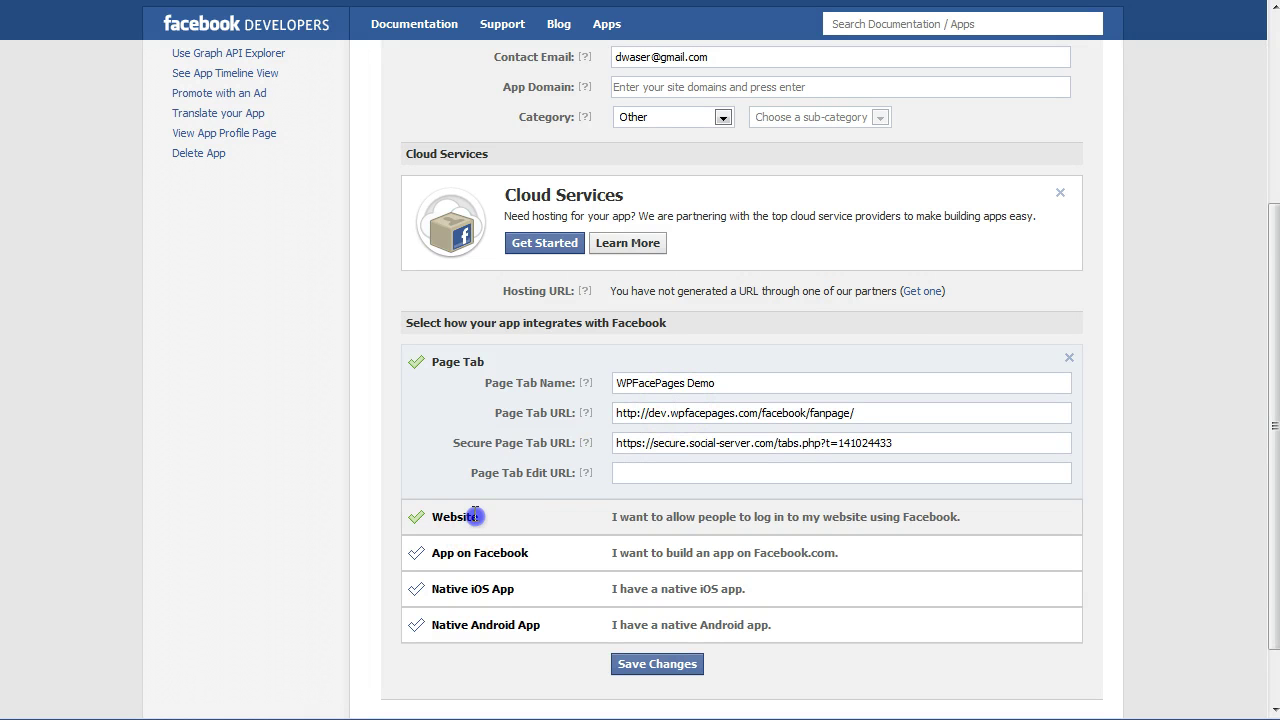
{"action": "scroll", "coordinate": [349, 486], "scroll_direction": "down", "scroll_amount": 1}
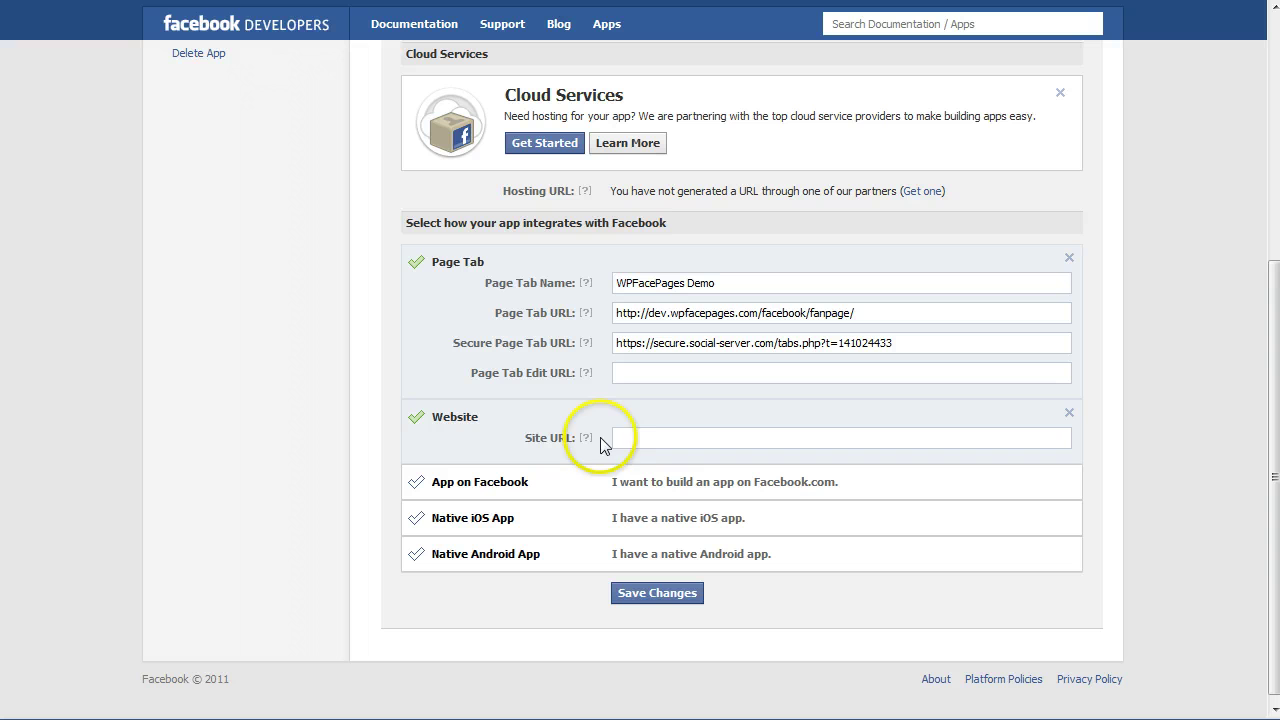
{"action": "left_click", "coordinate": [631, 438]}
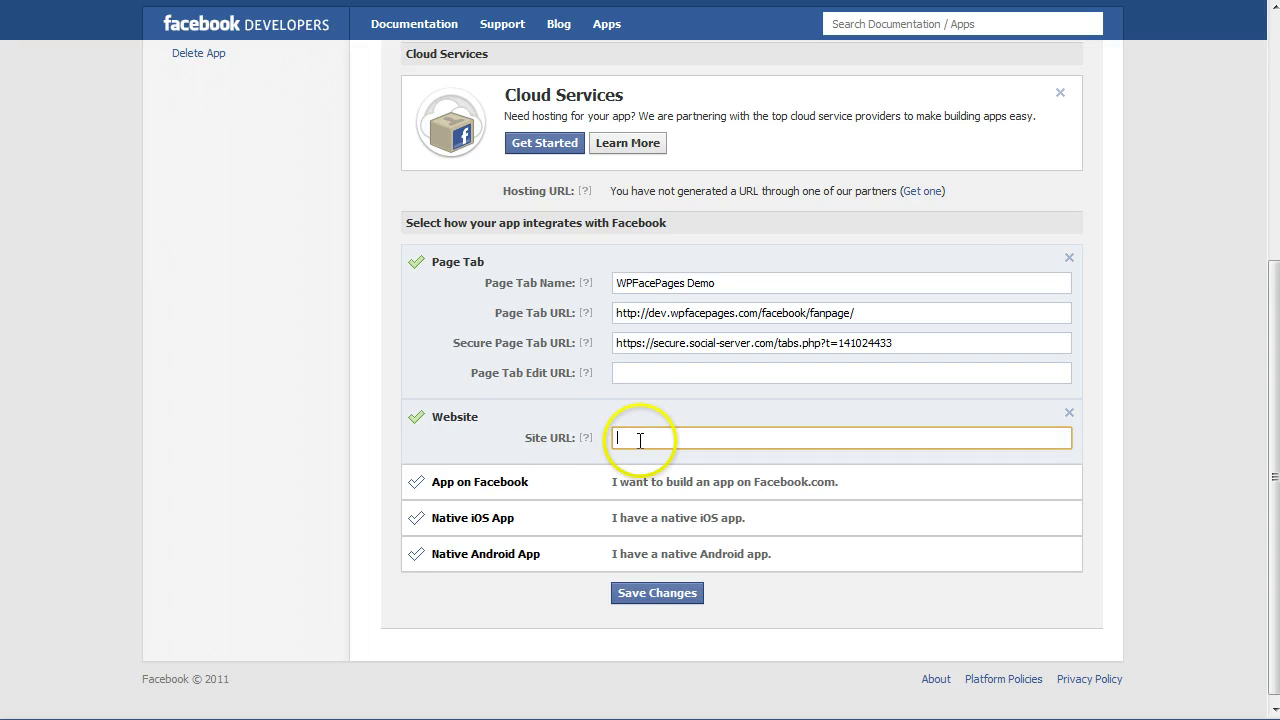
{"action": "key", "text": "ctrl+Tab"}
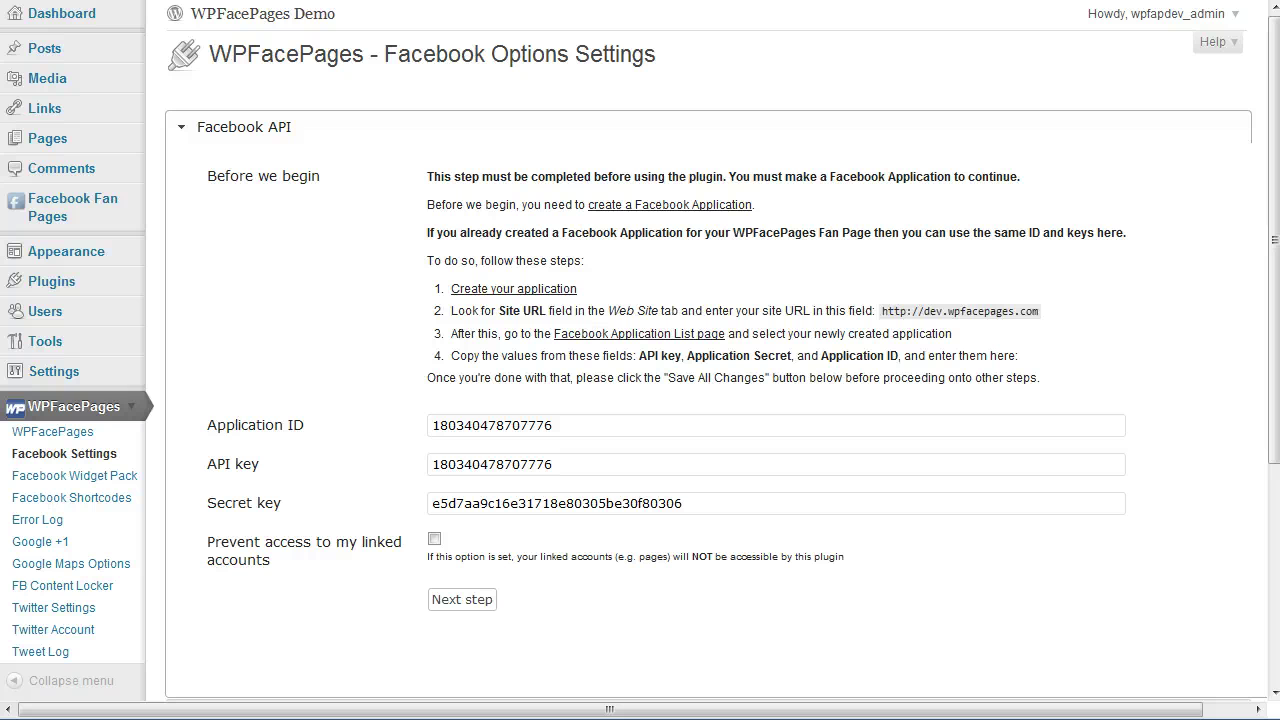
{"action": "key", "text": "ctrl+shift+Tab"}
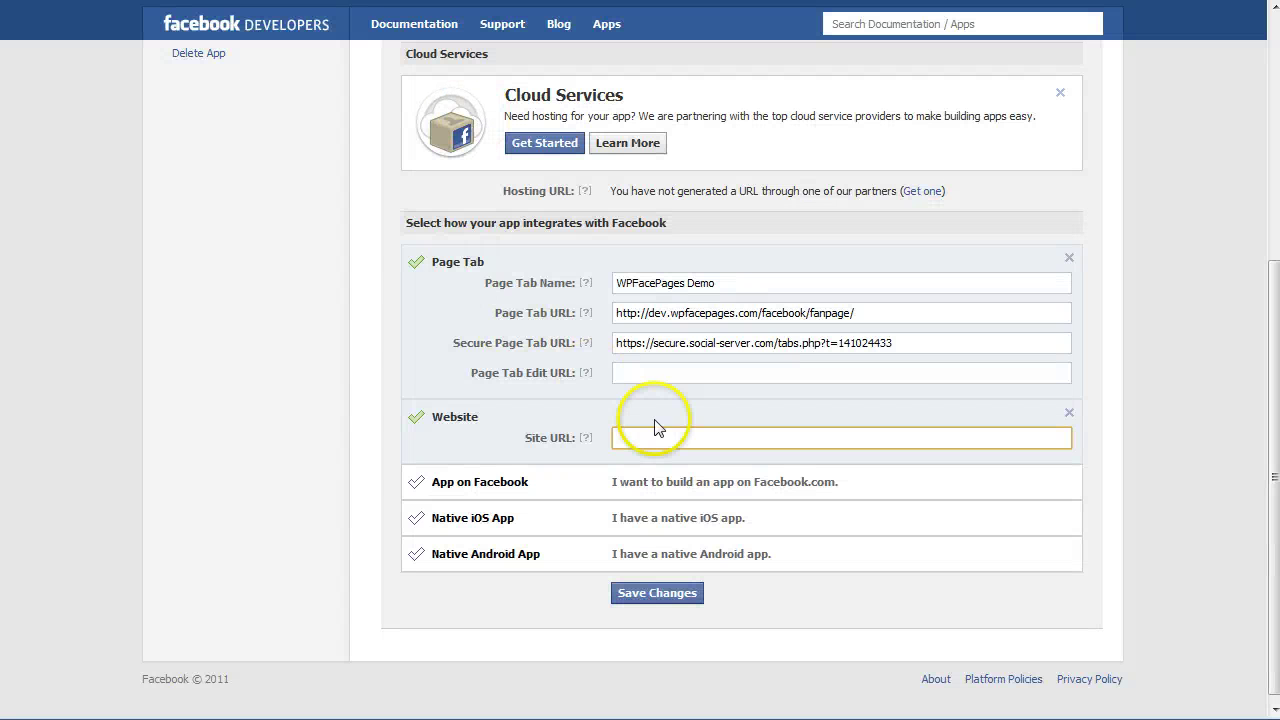
{"action": "type", "text": "http://dev.wpfacepages.com"}
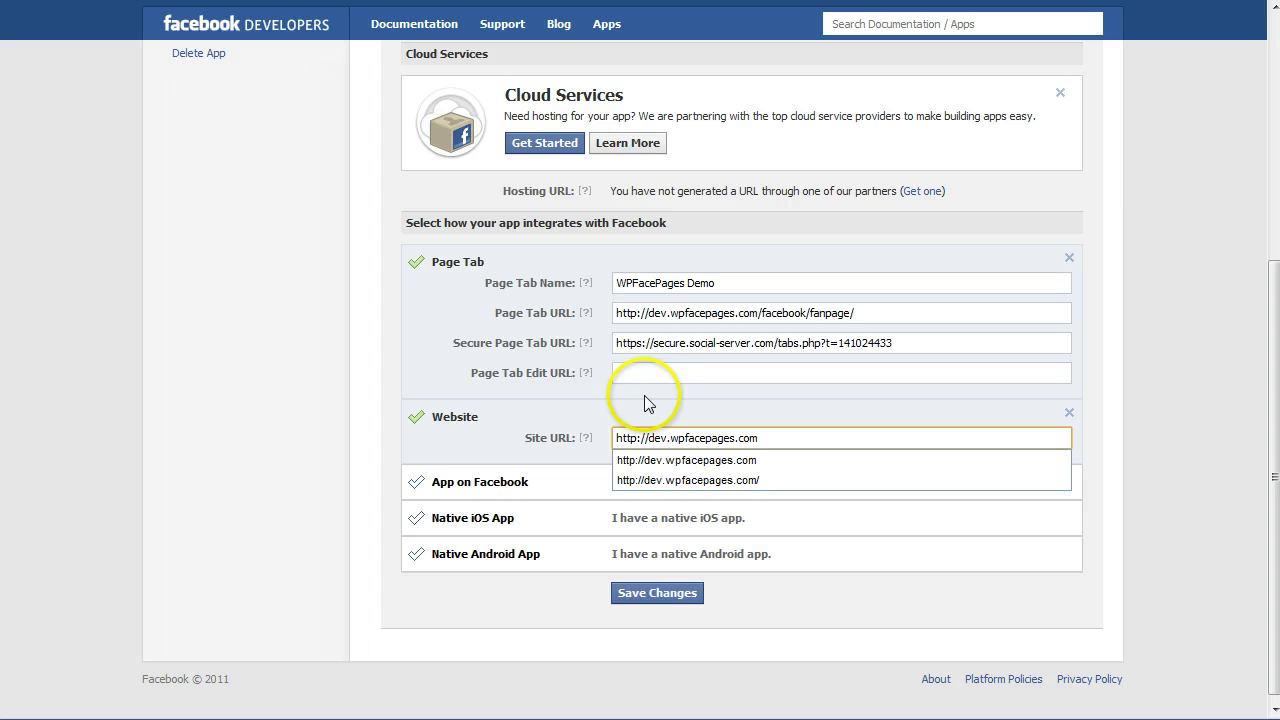
{"action": "left_click", "coordinate": [600, 440]}
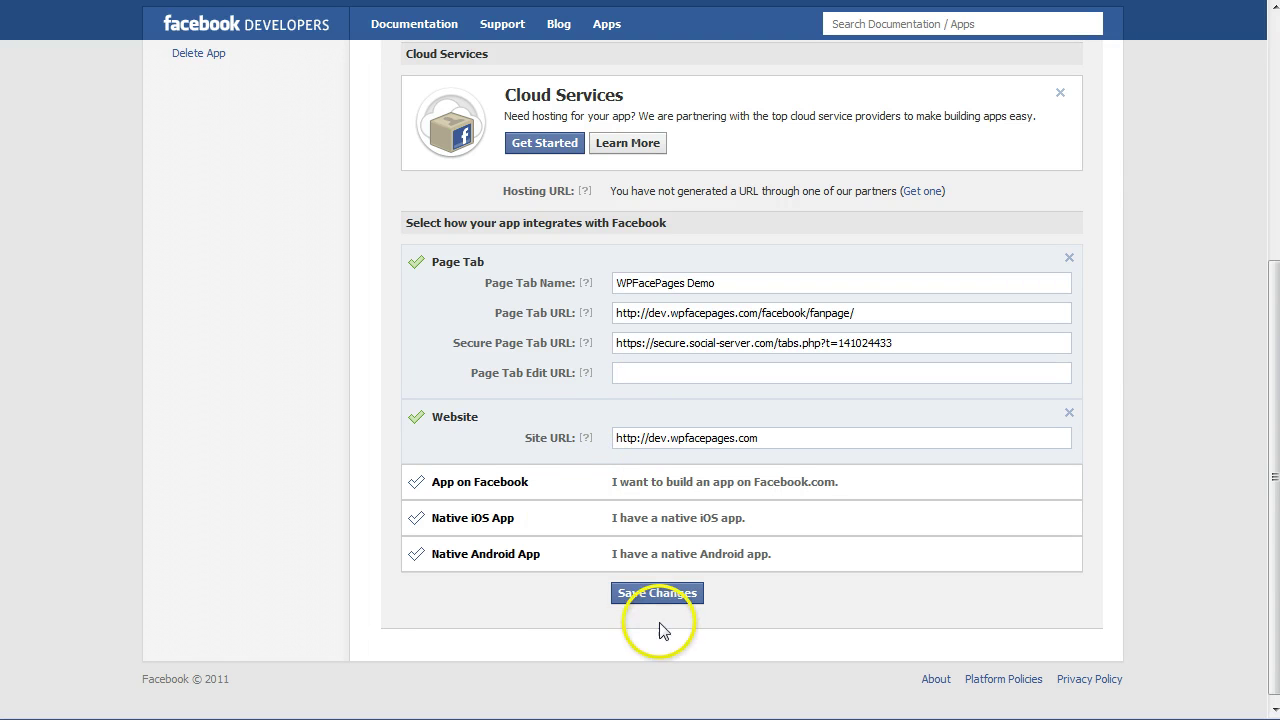
{"action": "left_click", "coordinate": [658, 595]}
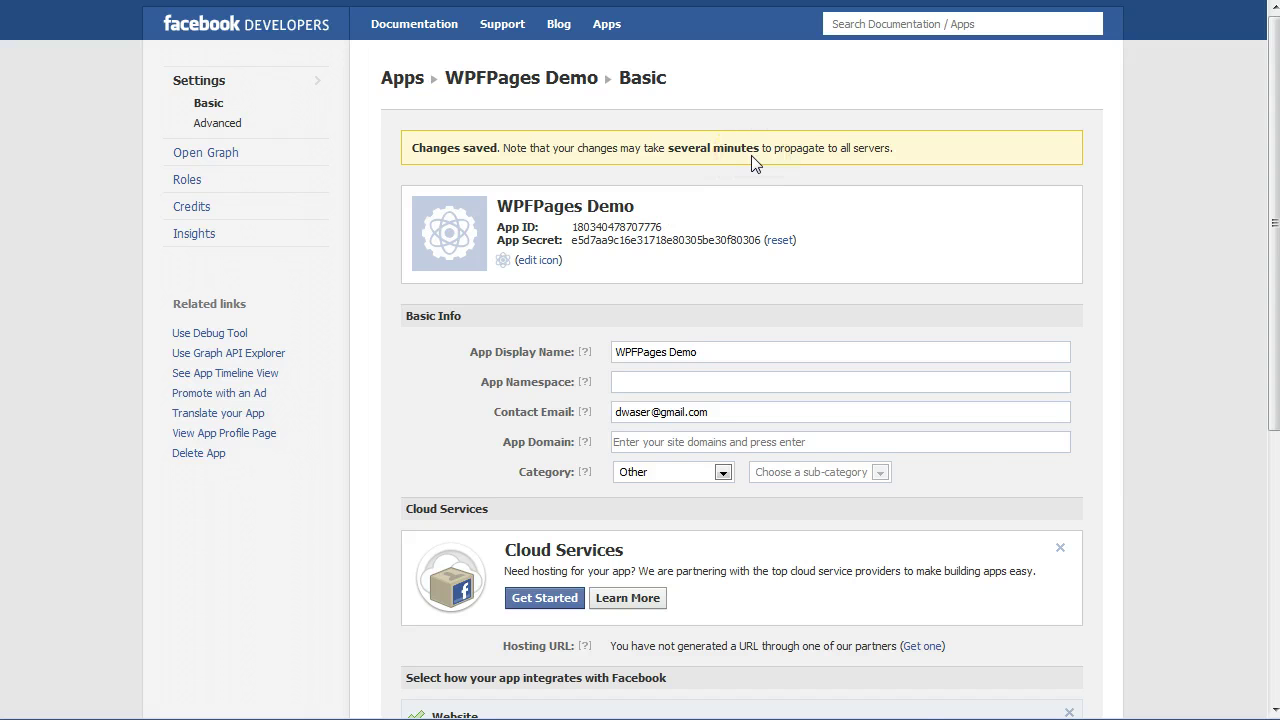
{"action": "scroll", "coordinate": [751, 155], "scroll_direction": "down", "scroll_amount": 3}
{"action": "scroll", "coordinate": [751, 155], "scroll_direction": "up", "scroll_amount": 3}
Step: Advance from the Facebook API step to Grant extended permissions and start the permission request
{"action": "left_click", "coordinate": [597, 80]}
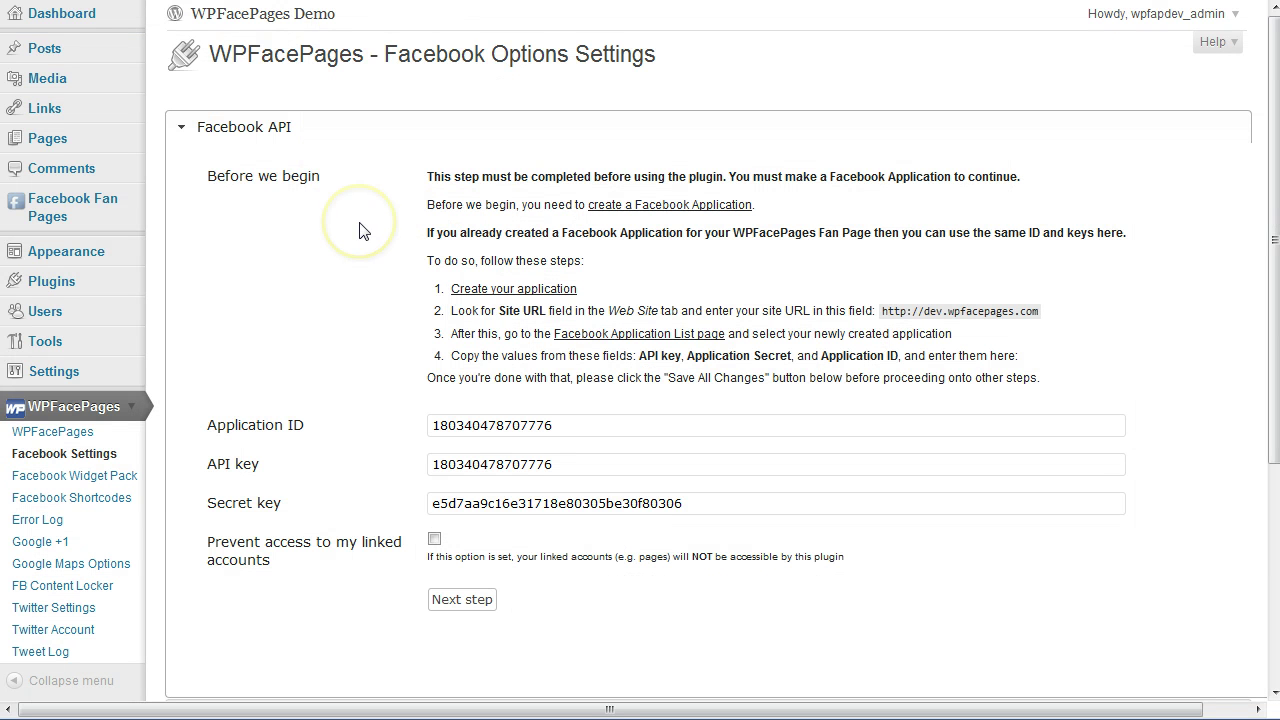
{"action": "scroll", "coordinate": [363, 230], "scroll_direction": "down", "scroll_amount": 3}
{"action": "left_click", "coordinate": [473, 398]}
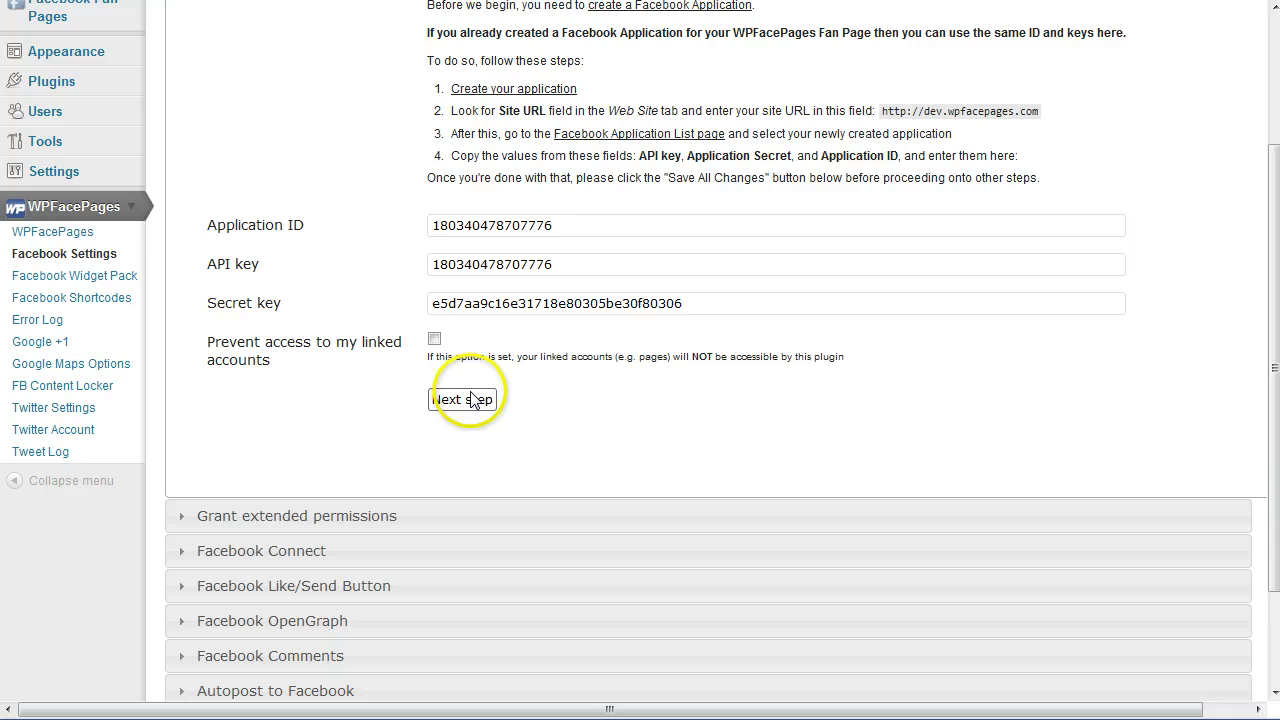
{"action": "left_click", "coordinate": [468, 399]}
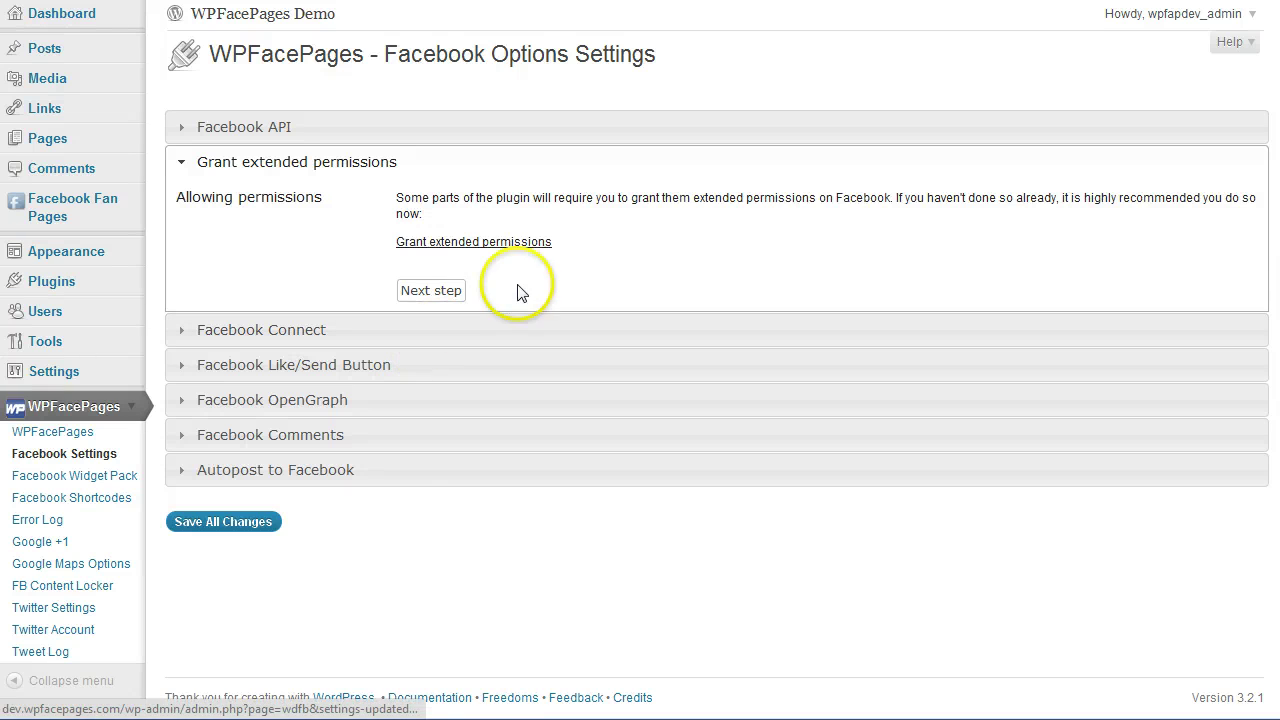
{"action": "left_click", "coordinate": [462, 252]}
Step: Review the WPFPages Demo permission request and allow every requested permission
{"action": "left_click", "coordinate": [460, 254]}
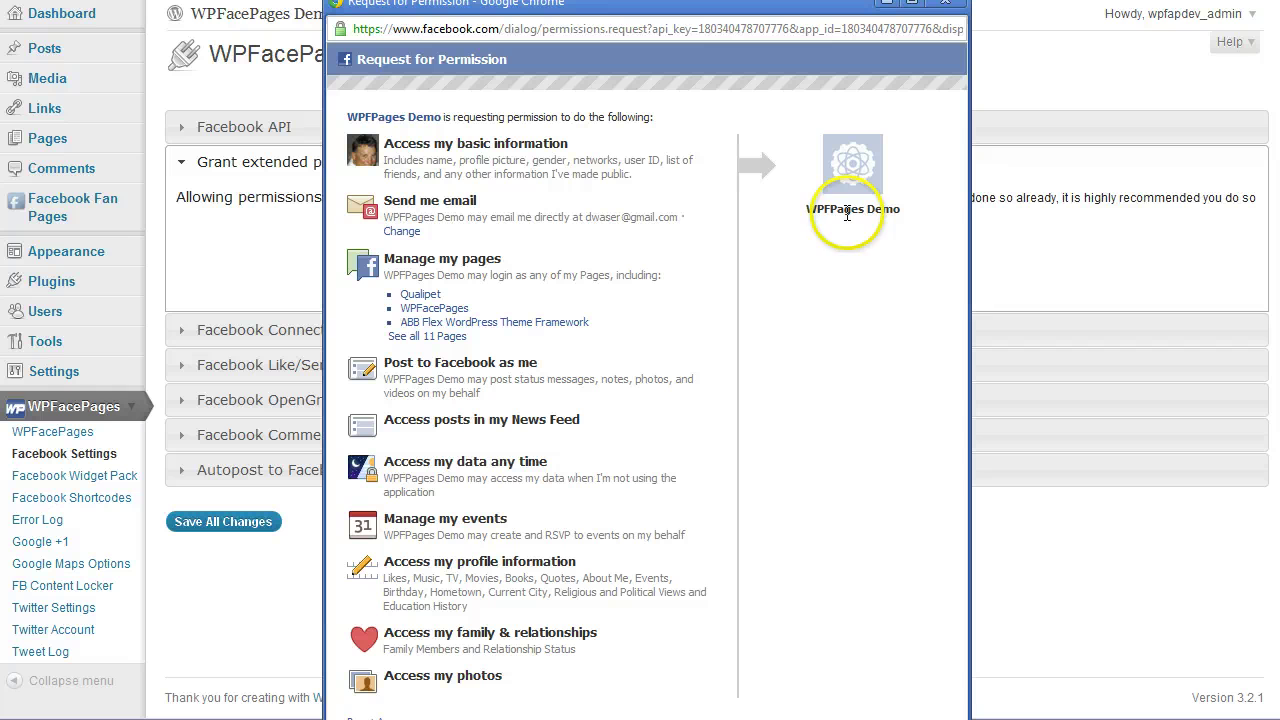
{"action": "left_click_drag", "start_coordinate": [806, 209], "coordinate": [898, 209]}
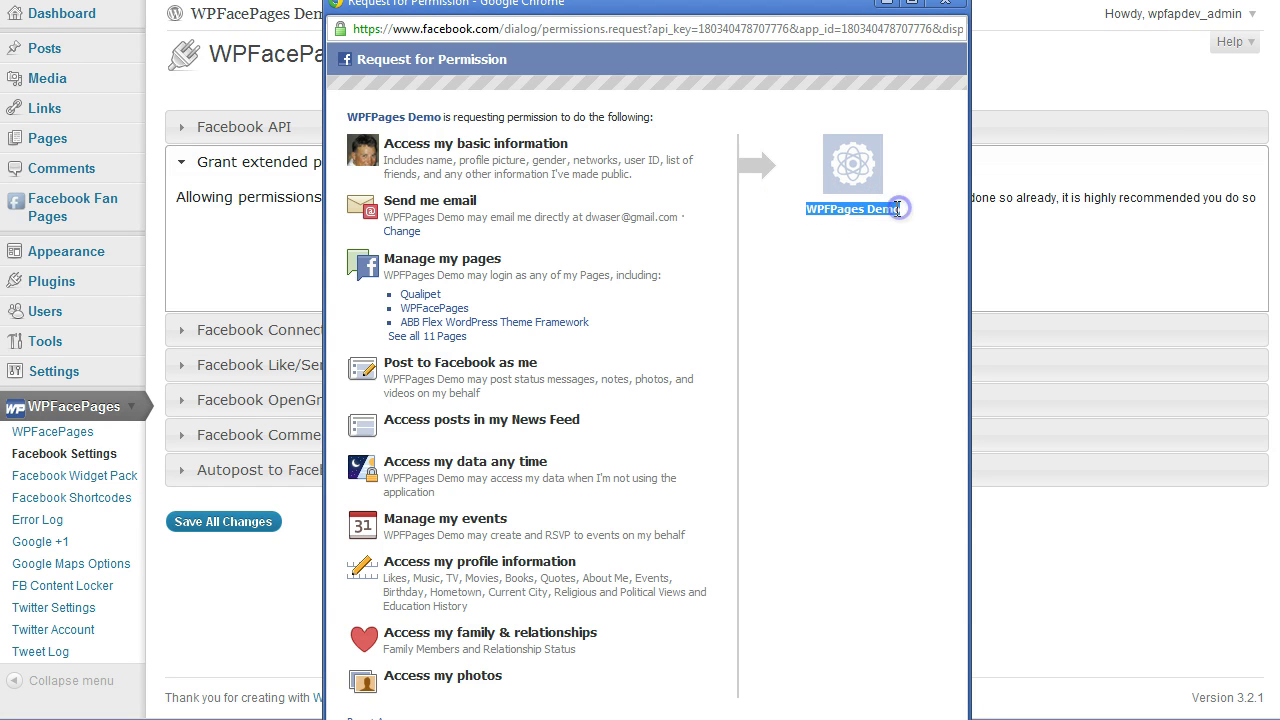
{"action": "left_click", "coordinate": [896, 209]}
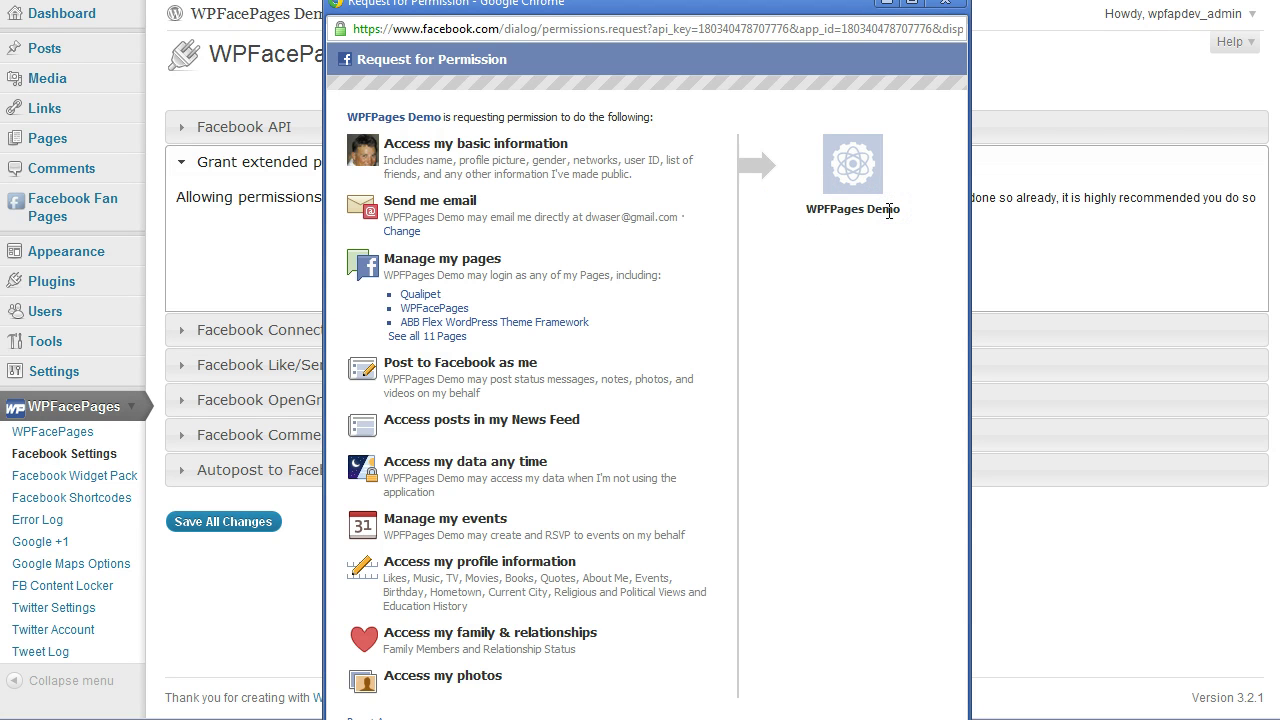
{"action": "left_click", "coordinate": [887, 251]}
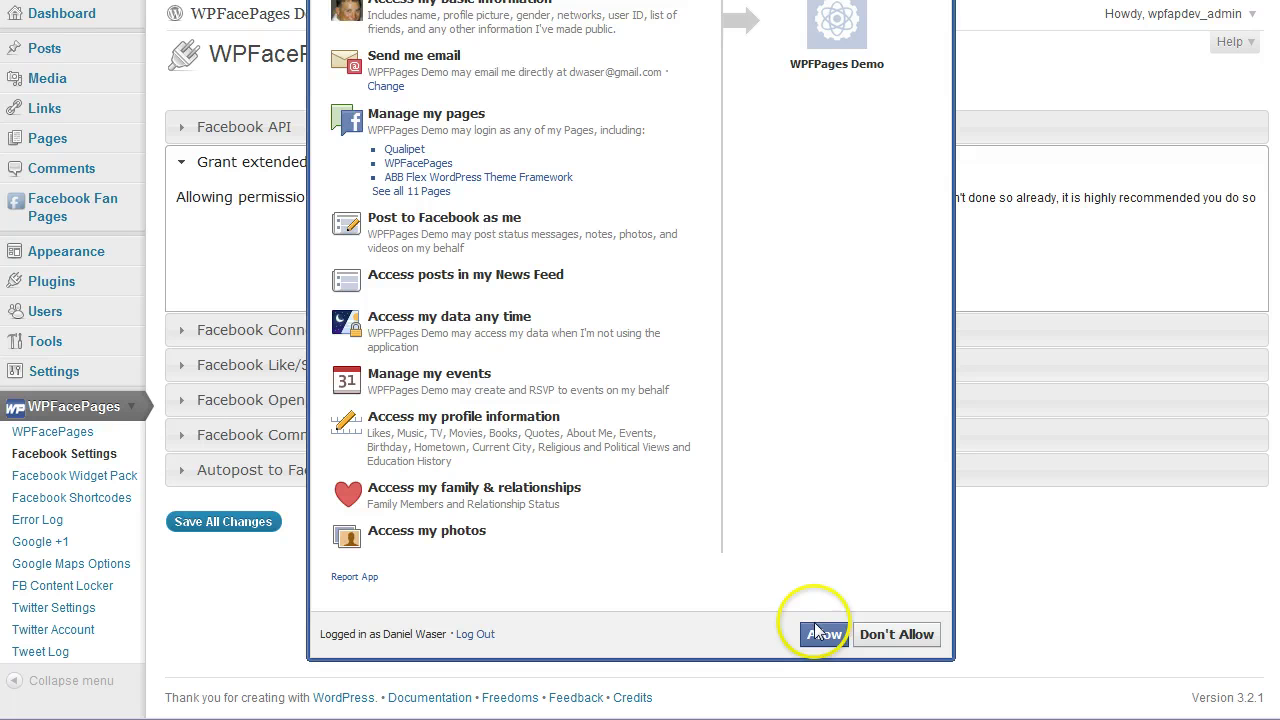
{"action": "left_click", "coordinate": [815, 636]}
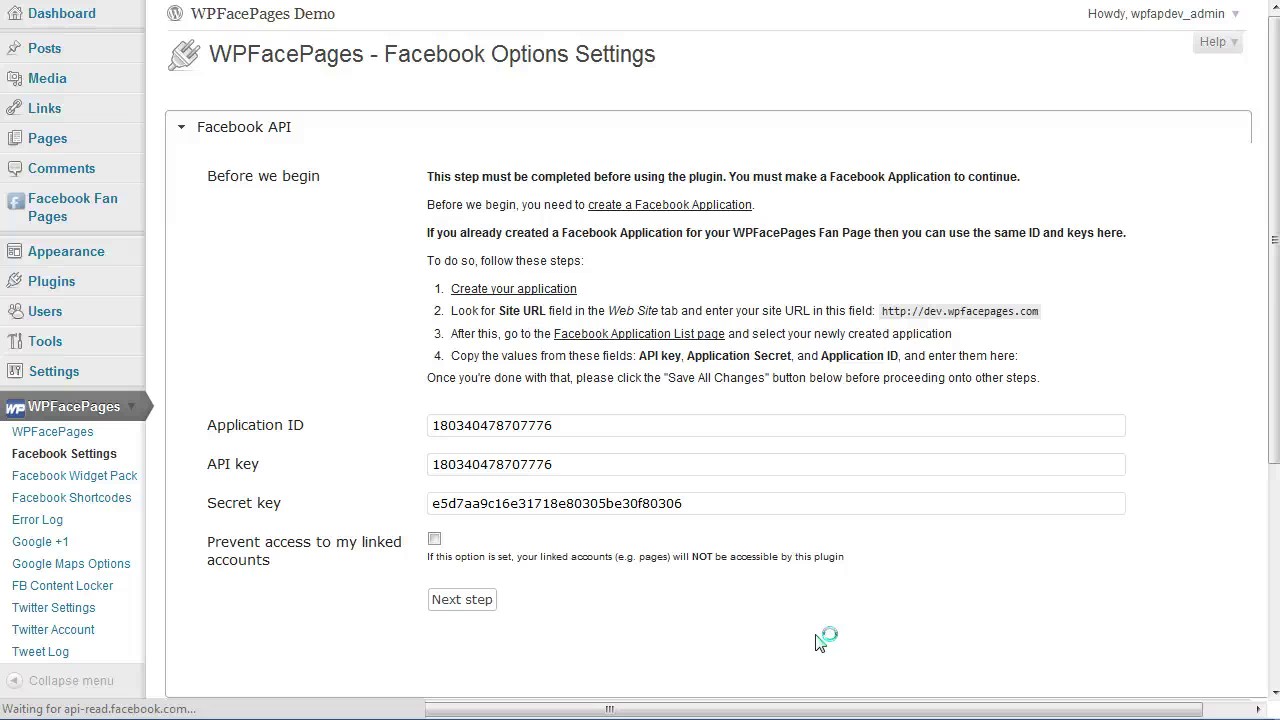
Step: Expand the Grant extended permissions step to see its already-granted confirmation
{"action": "scroll", "coordinate": [815, 643], "scroll_direction": "down", "scroll_amount": 2}
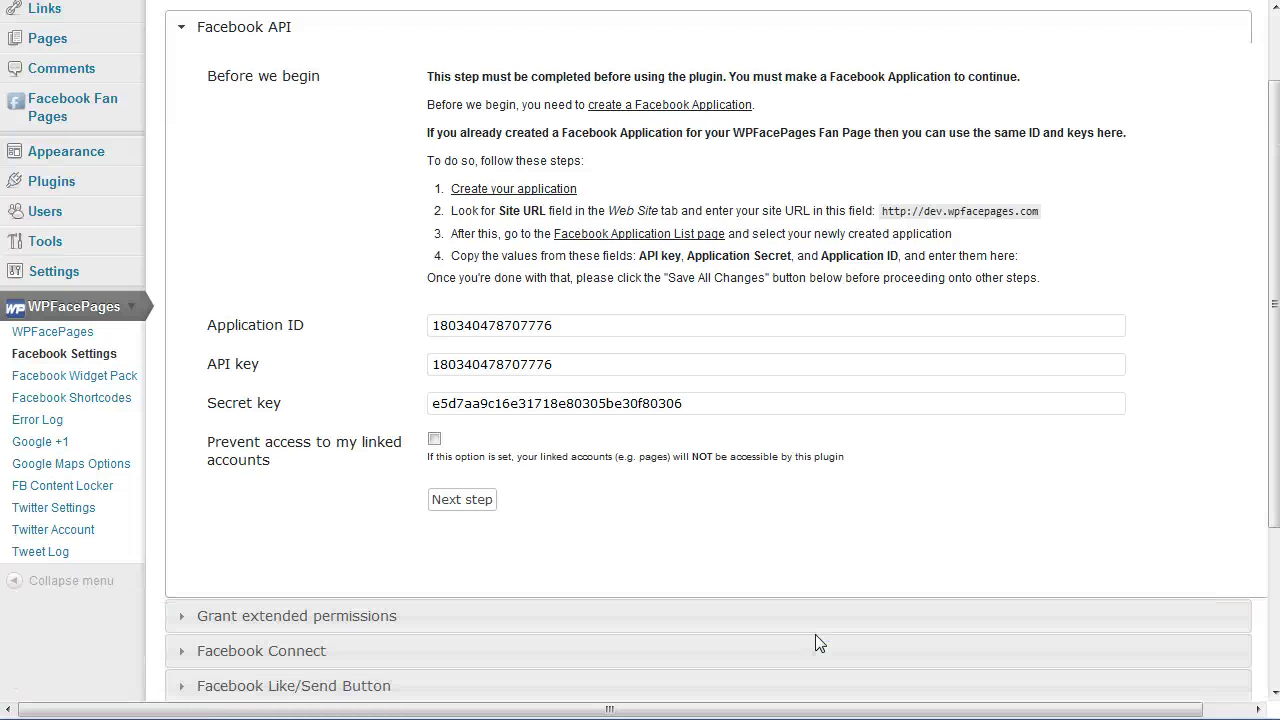
{"action": "left_click", "coordinate": [400, 618]}
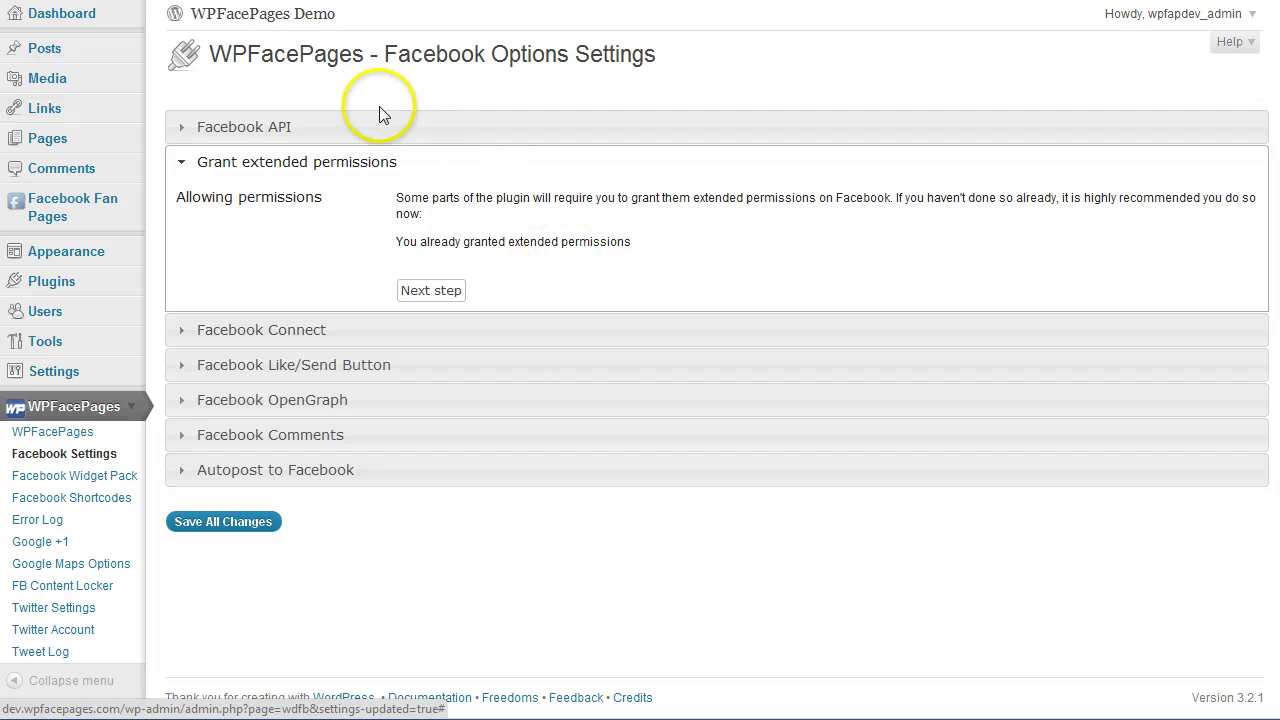